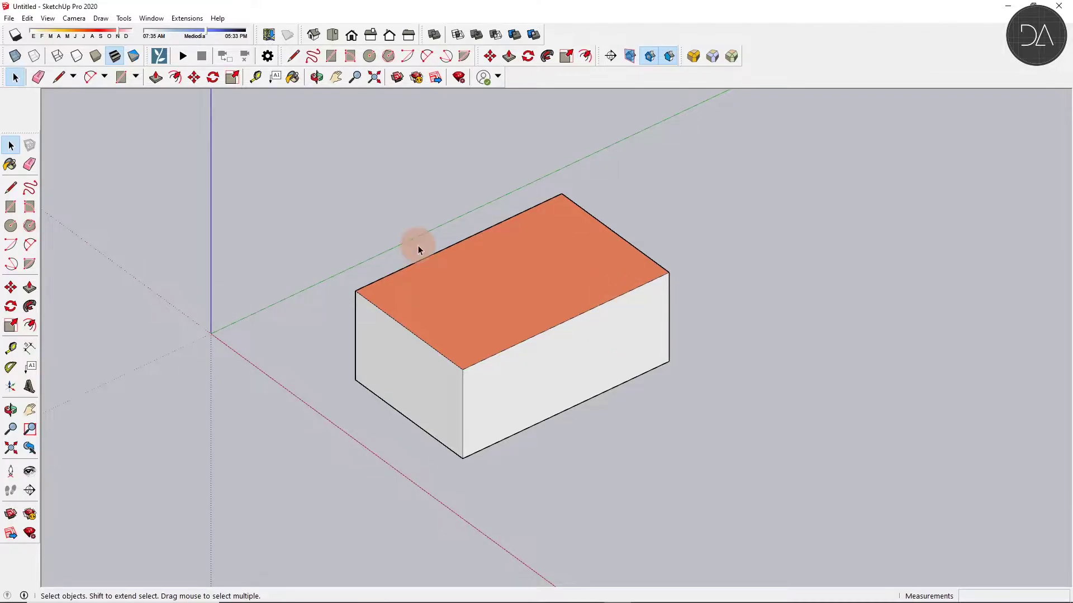
Step: Switch the camera to Parallel Projection and export the view as a 2D graphic PDF named 20
click(74, 18)
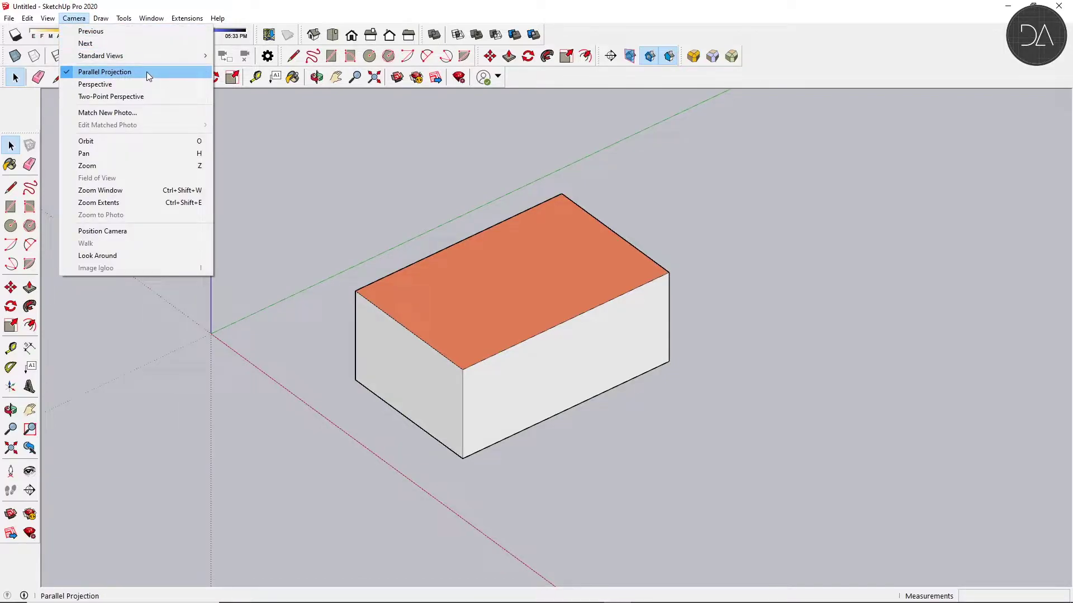
click(413, 171)
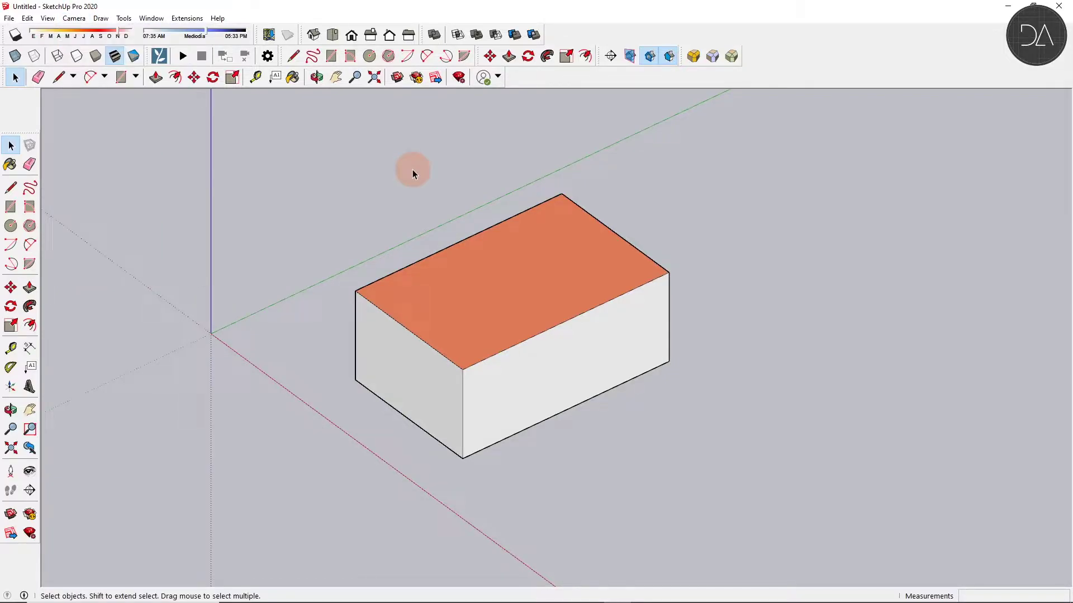
click(11, 18)
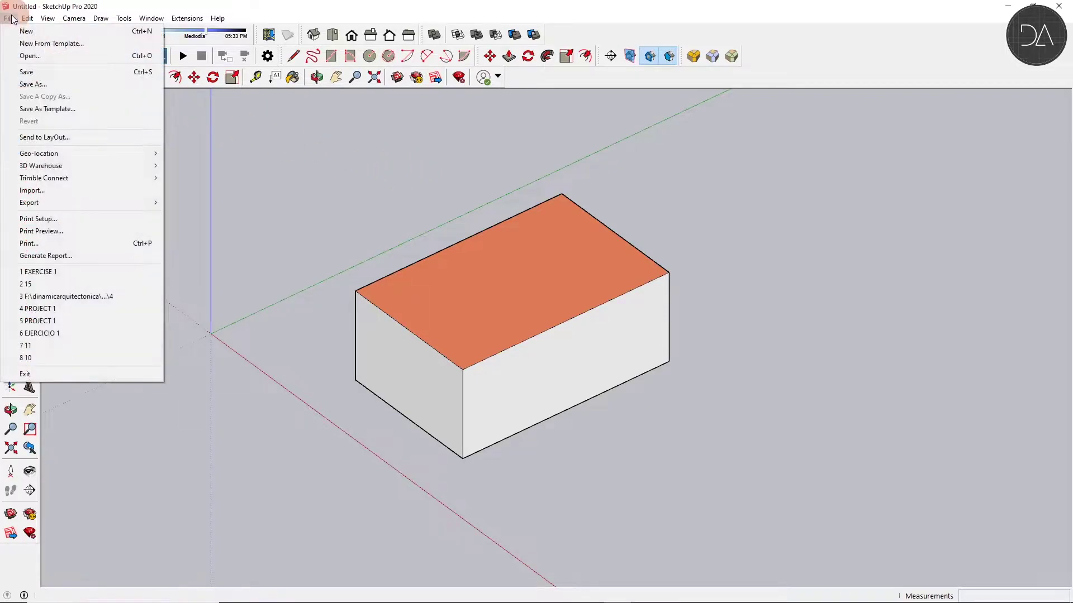
mouse_move(110, 204)
click(201, 217)
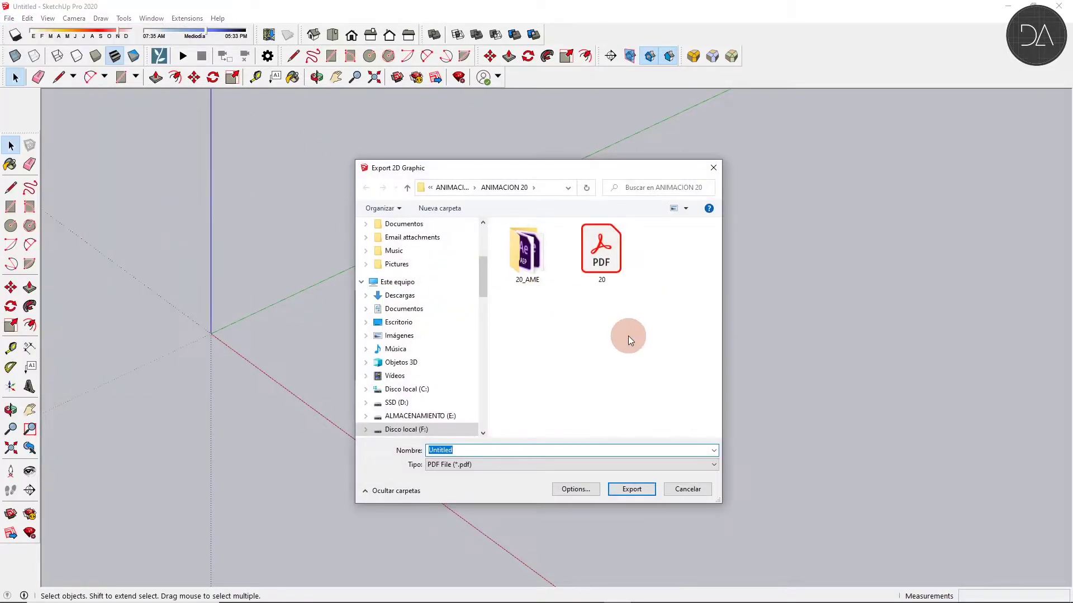
click(601, 251)
click(642, 489)
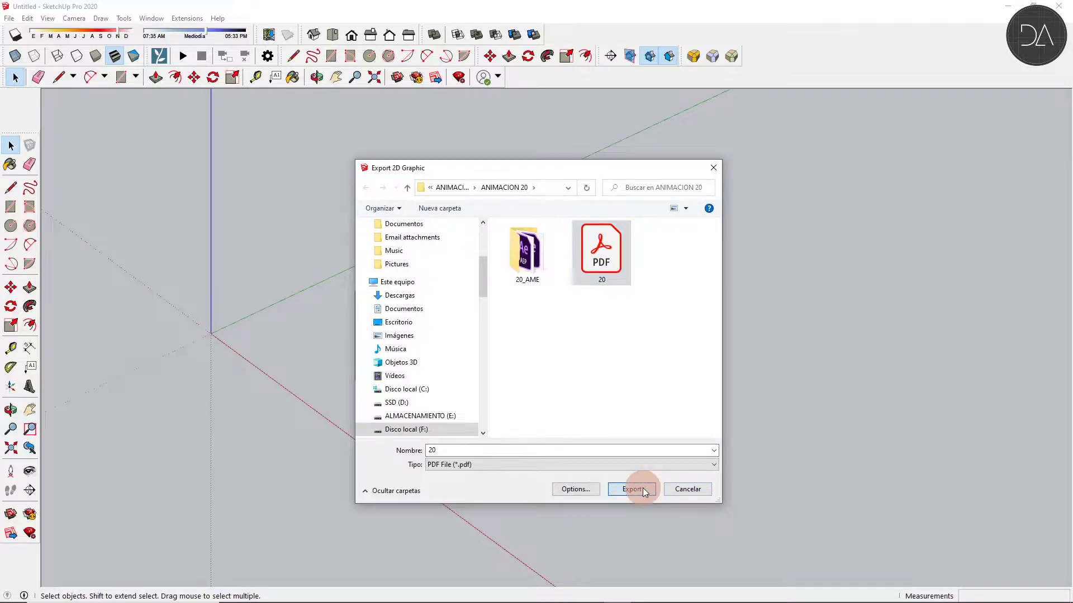
Step: Confirm overwriting the PDF, open 20.pdf in Illustrator and delete the box's original outlines
click(570, 309)
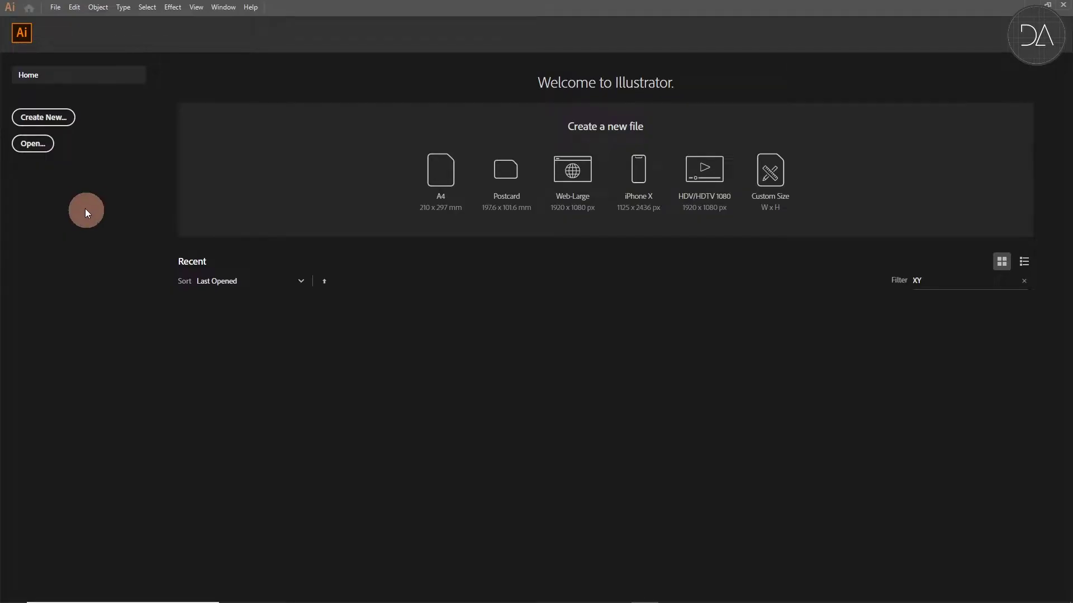
click(32, 144)
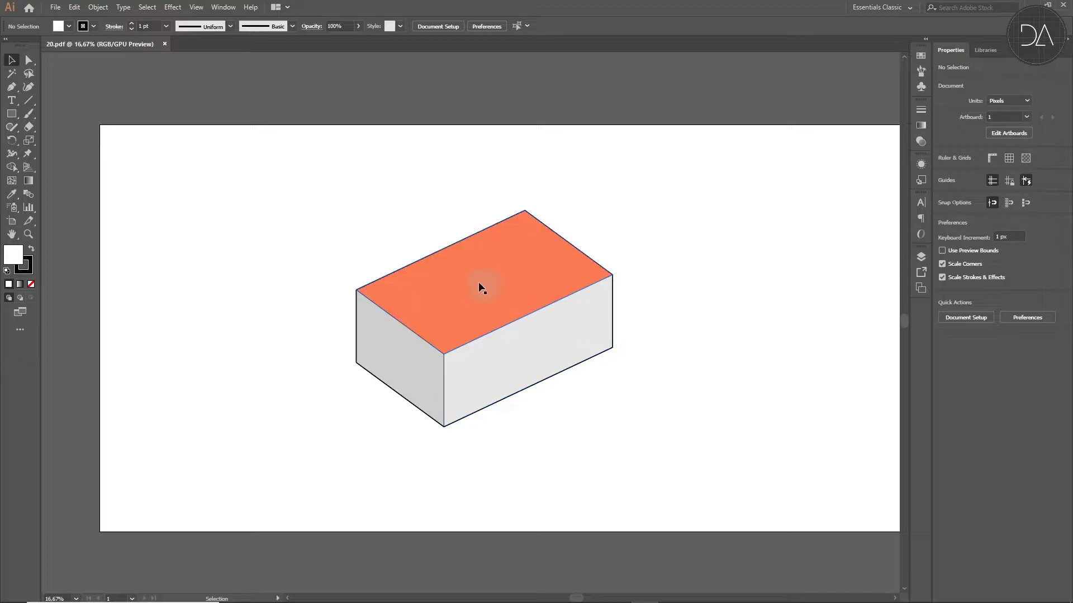
click(15, 76)
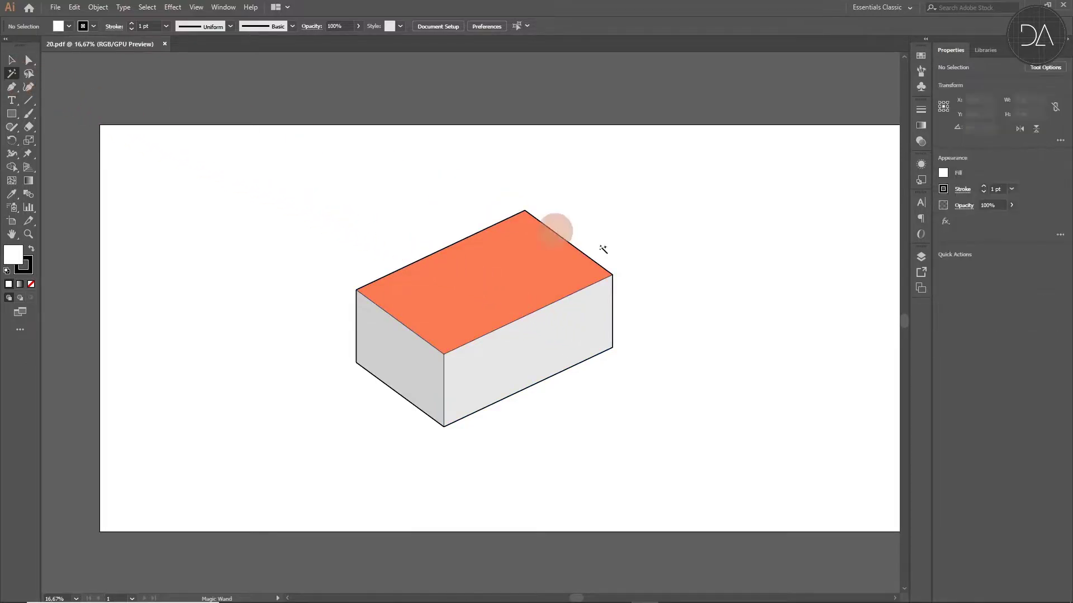
click(606, 268)
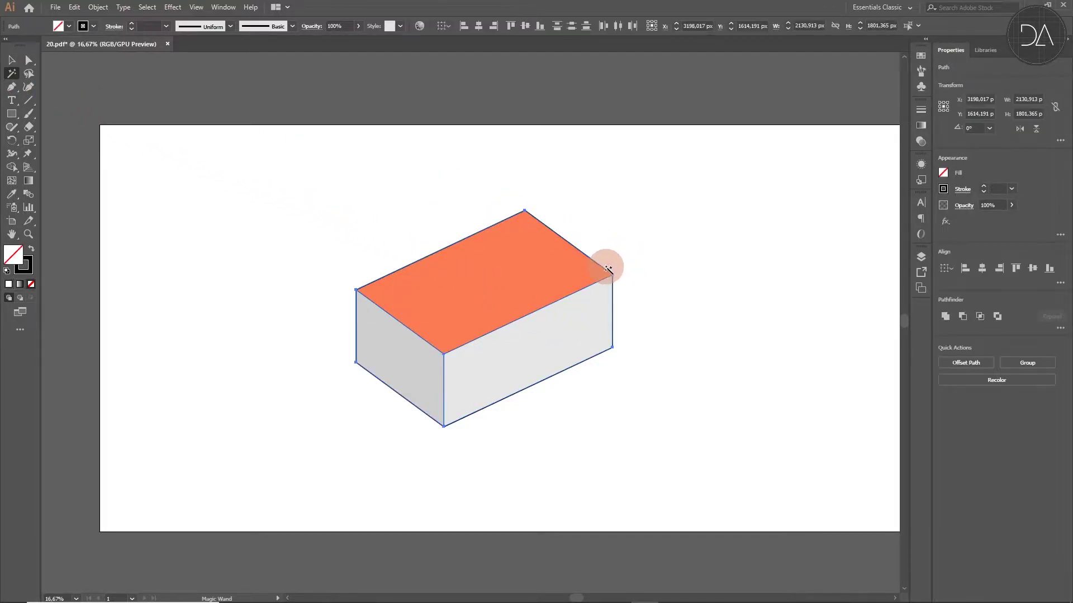
key(Delete)
Step: Select all the box's paths and give them a 2 pt stroke
key(v)
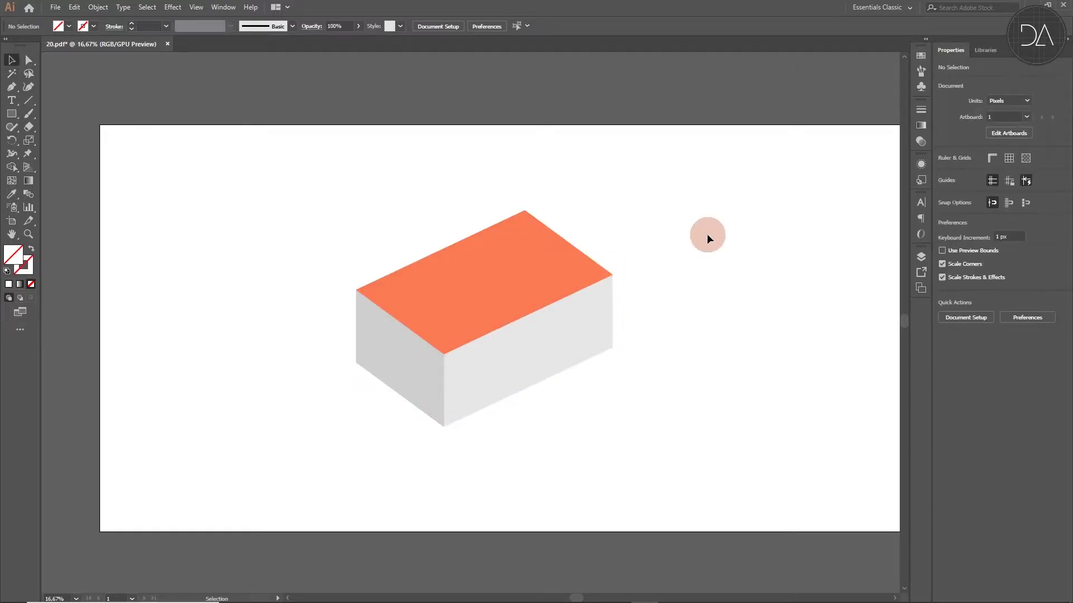
drag(707, 239, 241, 451)
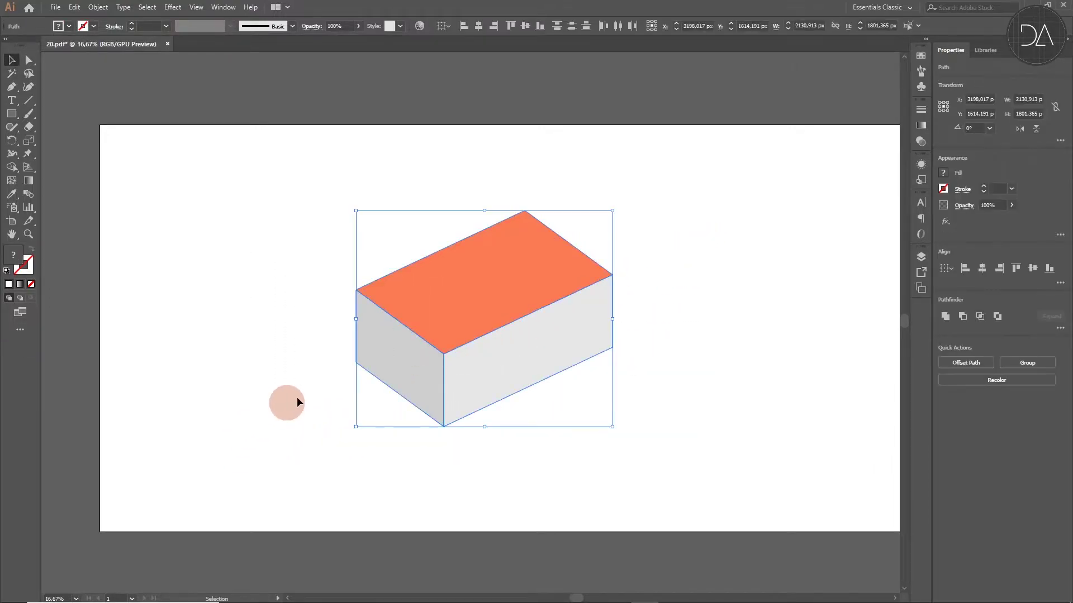
click(985, 189)
click(775, 280)
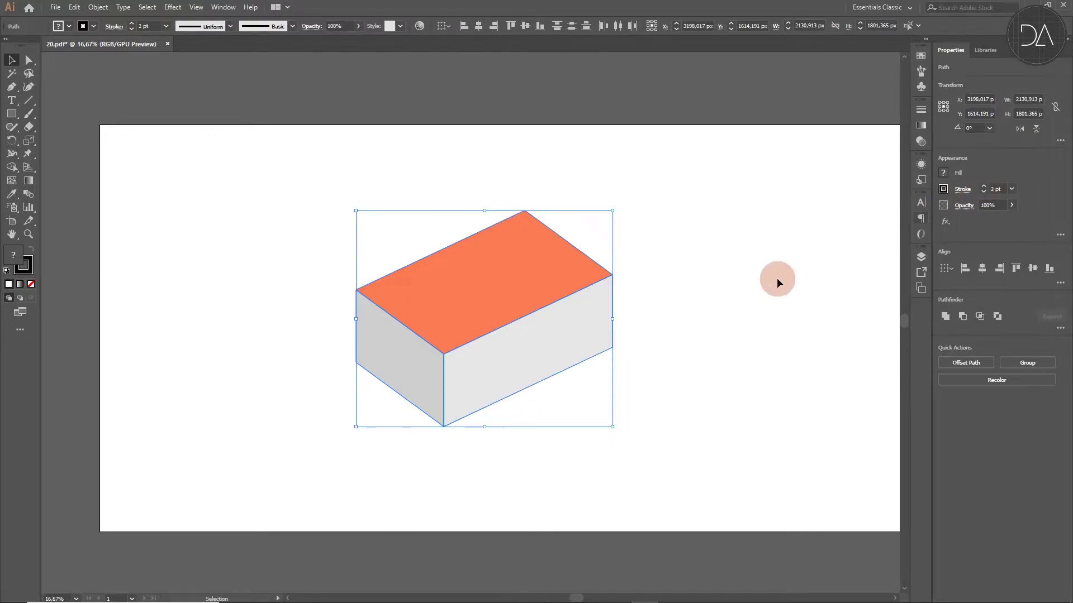
Step: Pull the artboard's left and right edges inward to make it roughly square
click(342, 234)
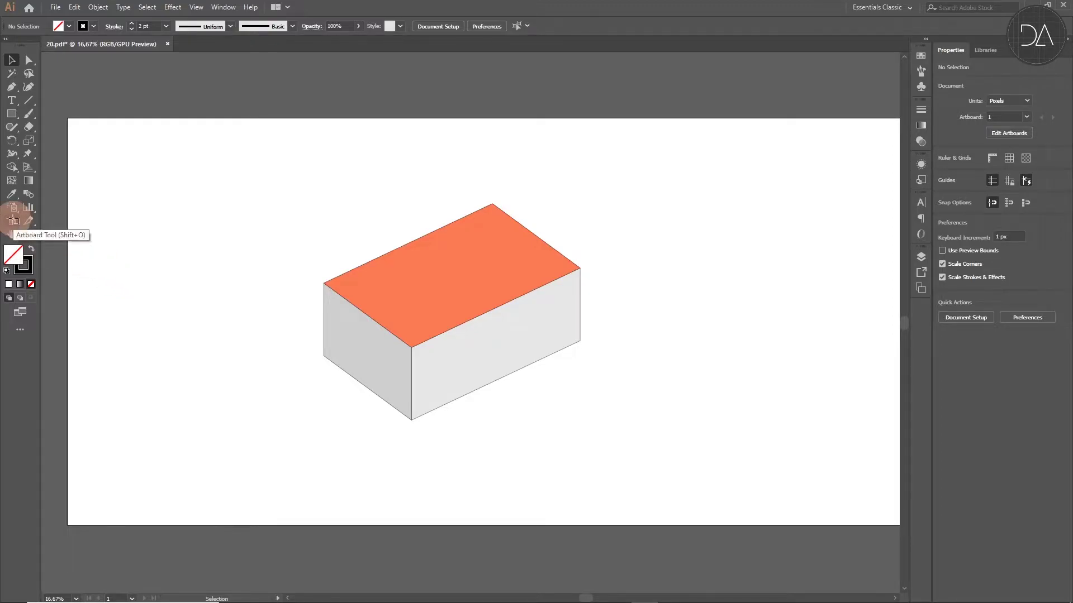
click(11, 221)
drag(68, 314, 243, 317)
key(ctrl+minus)
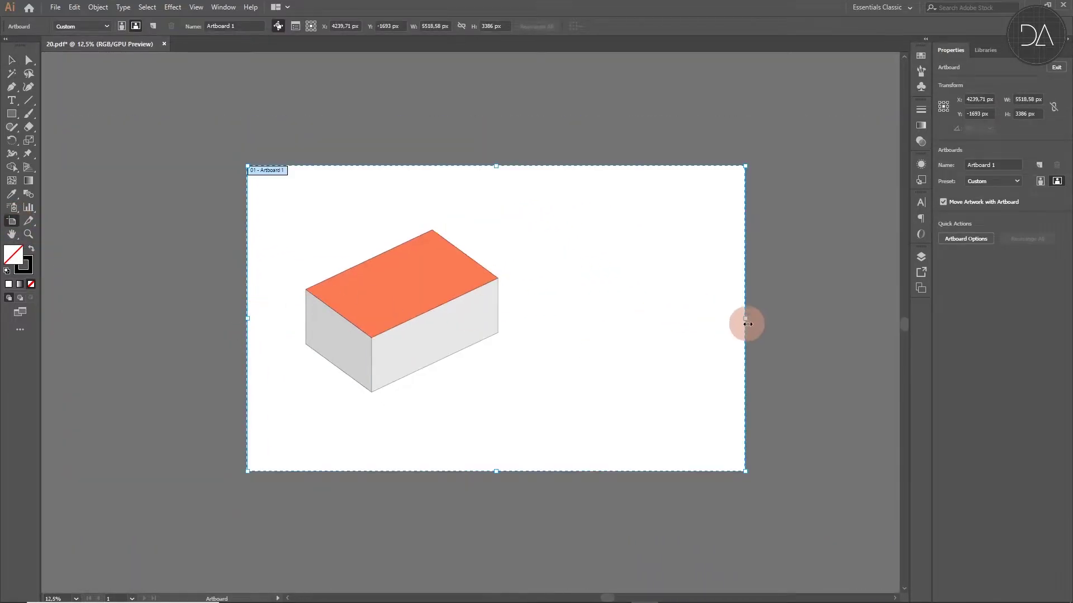
drag(744, 318, 553, 317)
key(Escape)
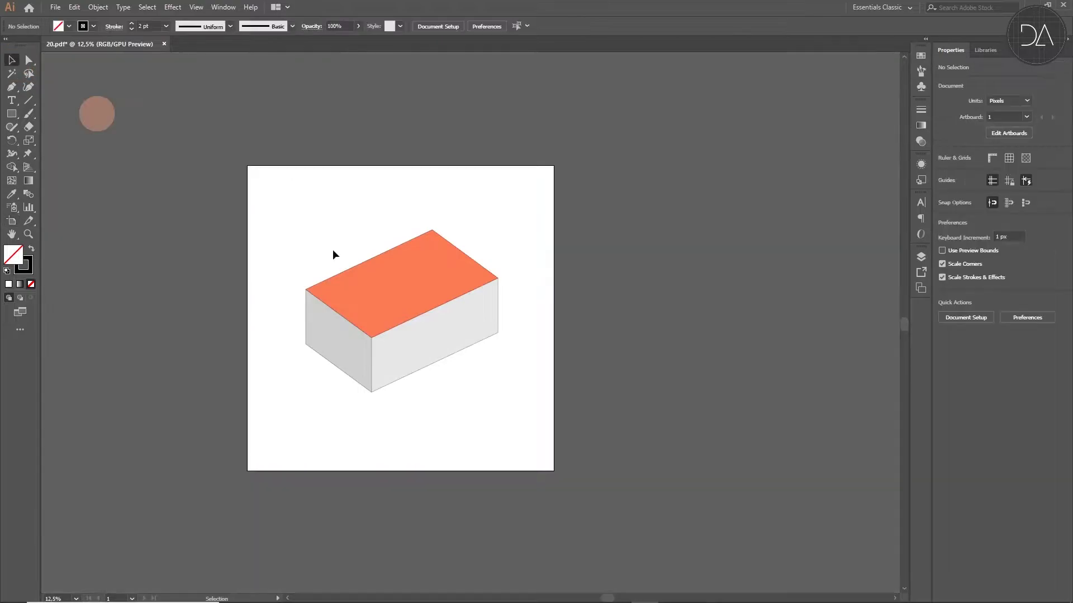
key(ctrl+plus)
Step: Move the box down so it sits centred on the artboard, then deselect
drag(565, 216, 324, 406)
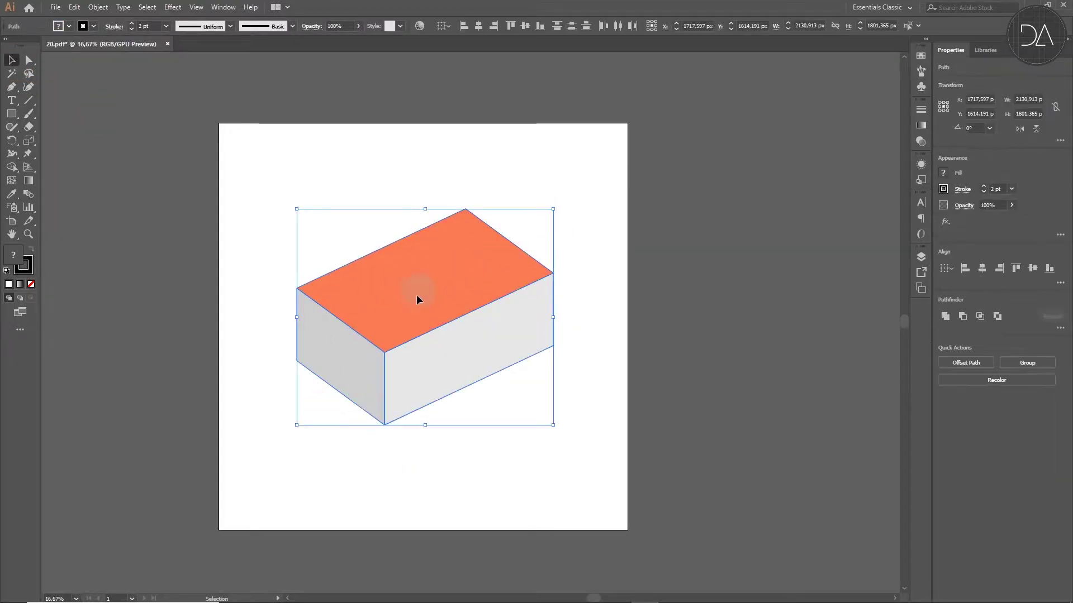
drag(417, 296, 414, 310)
key(ctrl+shift+a)
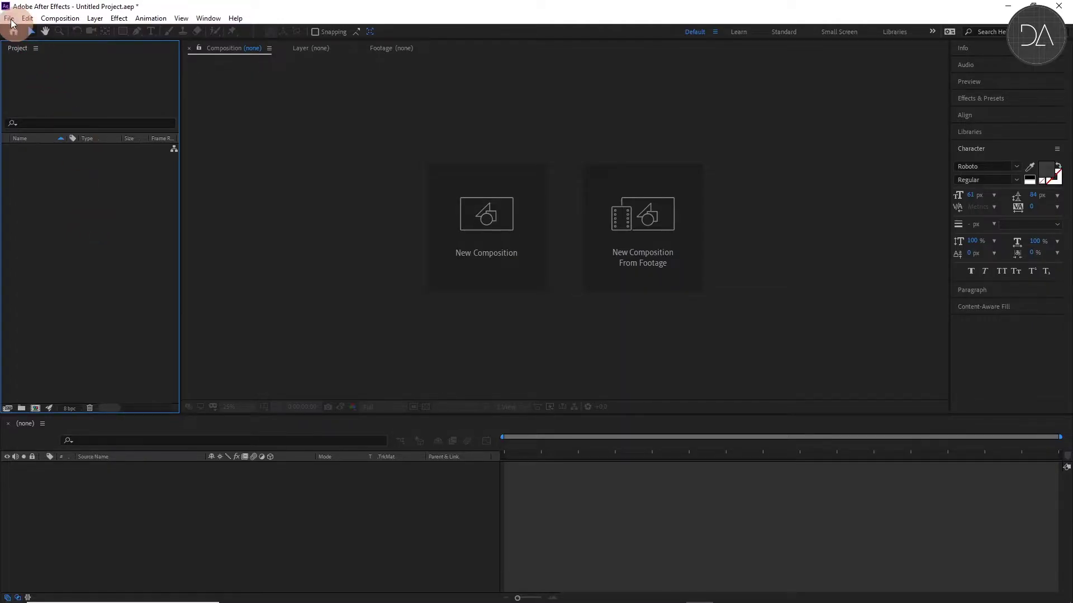
Step: Import 20.ai with Create Composition ticked, producing composition 20
click(9, 18)
click(193, 174)
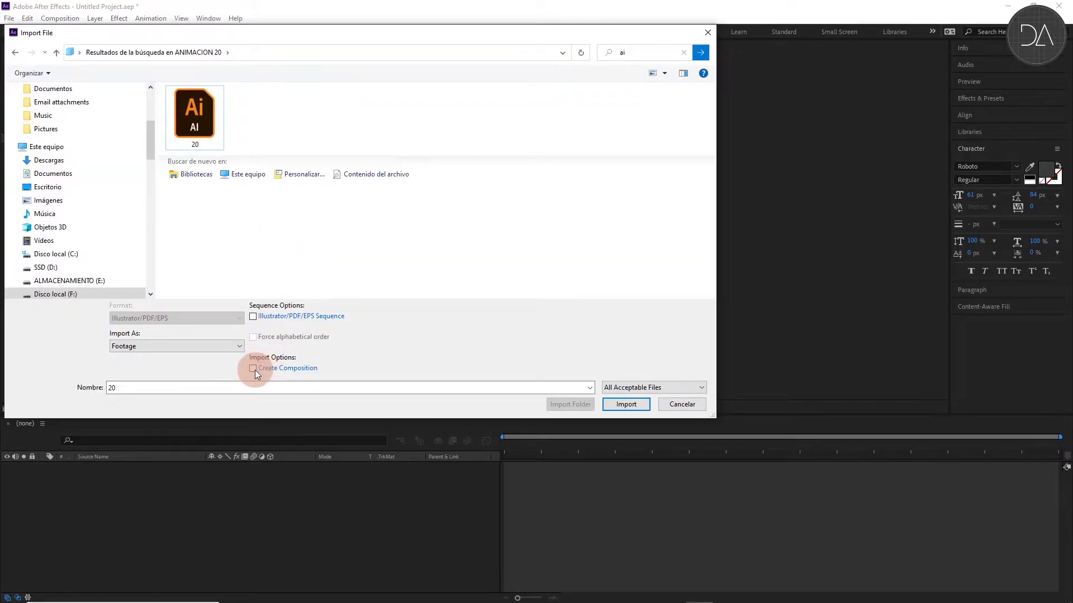
click(253, 368)
click(631, 405)
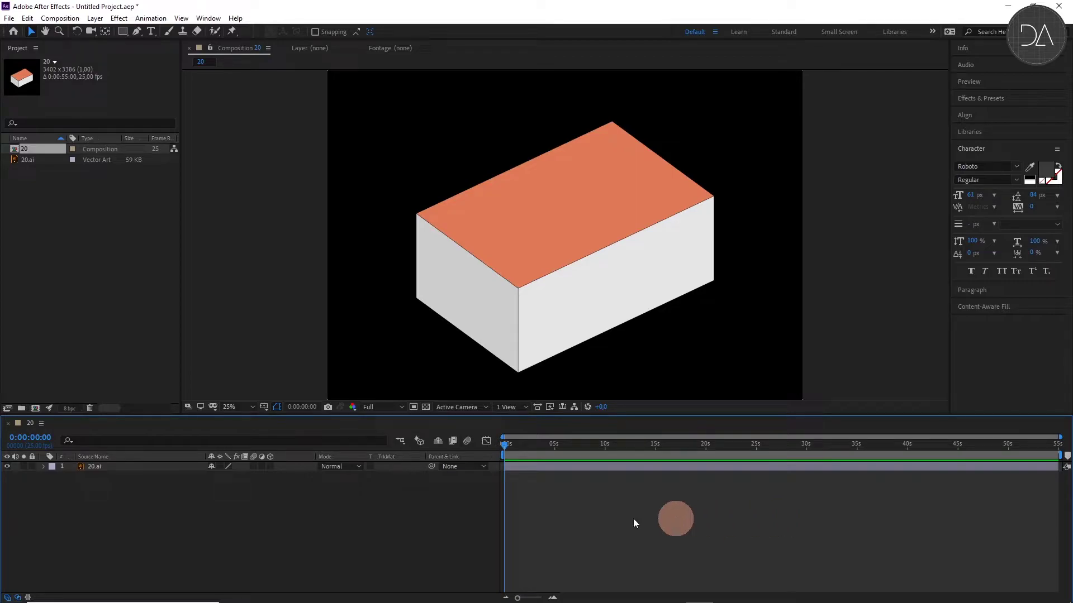
Step: Add a white solid layer and place 20.ai above it
right_click(289, 466)
mouse_move(362, 473)
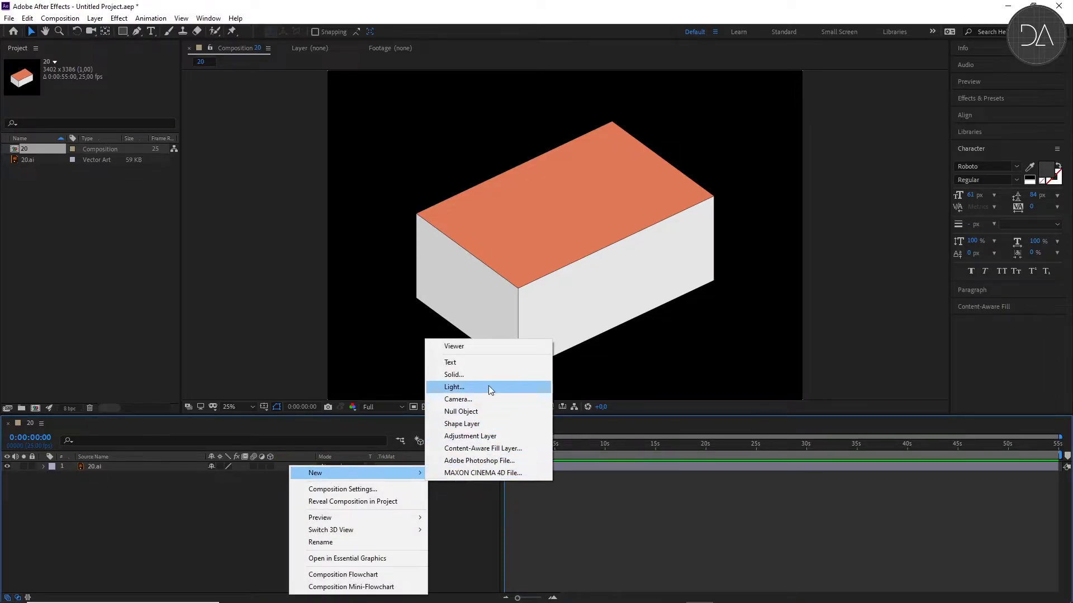
click(476, 375)
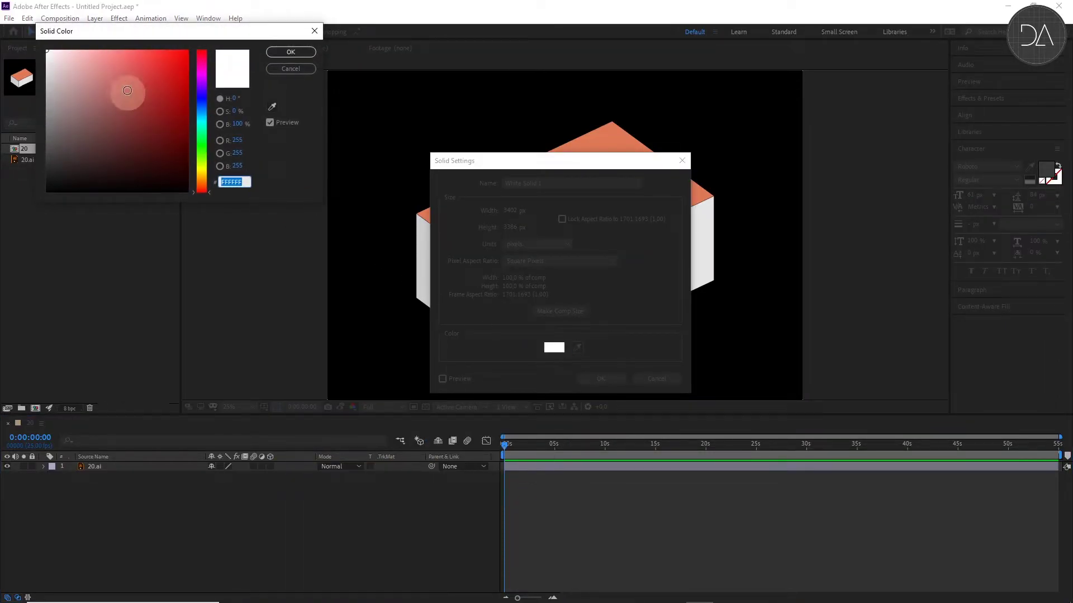
click(275, 54)
key(Return)
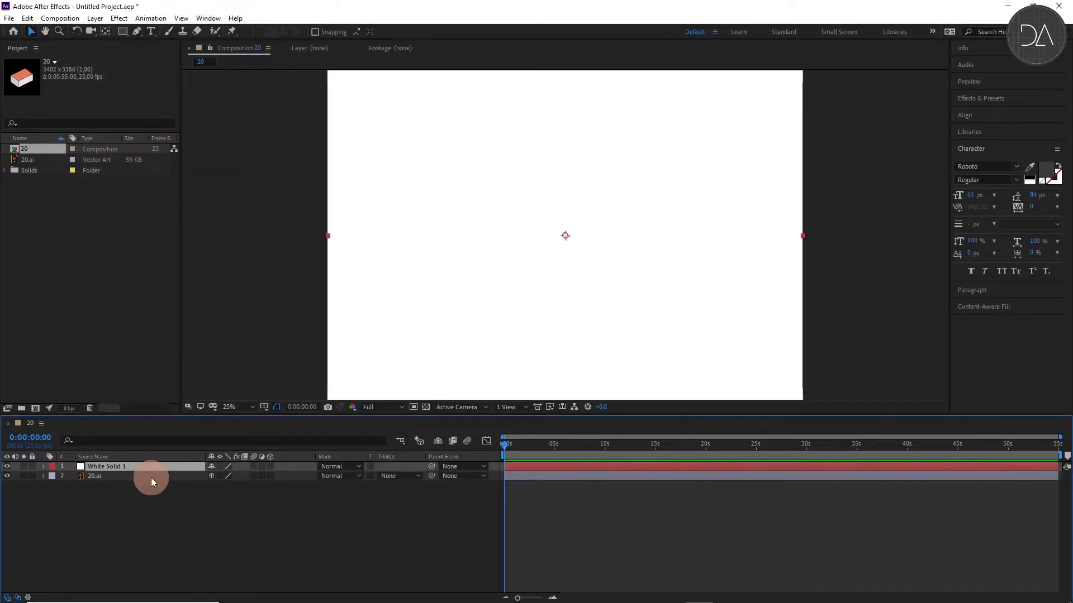
drag(148, 476, 156, 467)
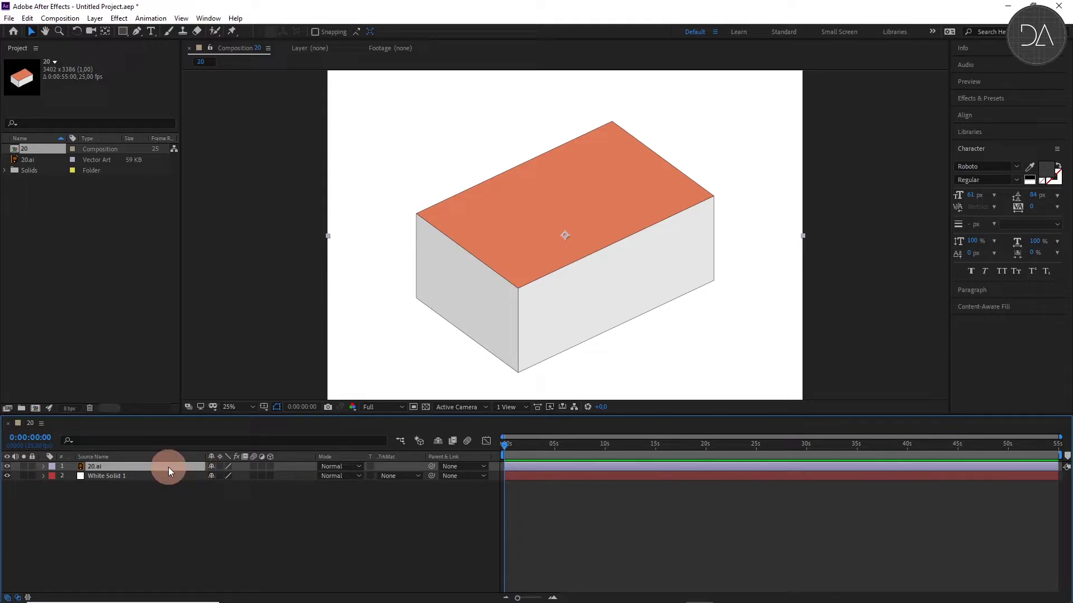
Step: Create the 20 Outlines shape layer from 20.ai and delete the original 20.ai layer
right_click(169, 467)
mouse_move(270, 391)
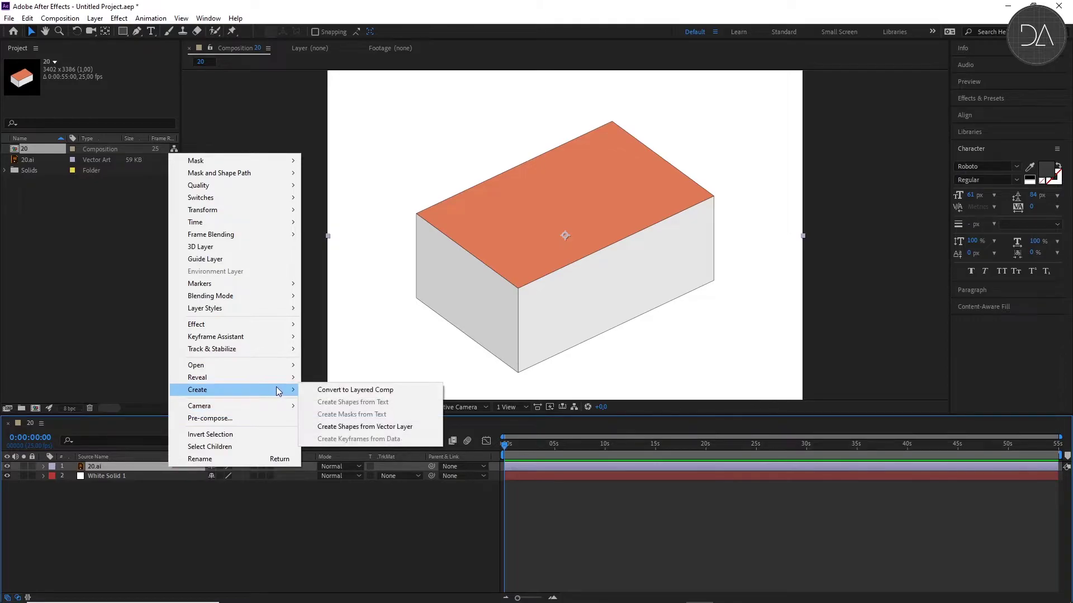
click(412, 426)
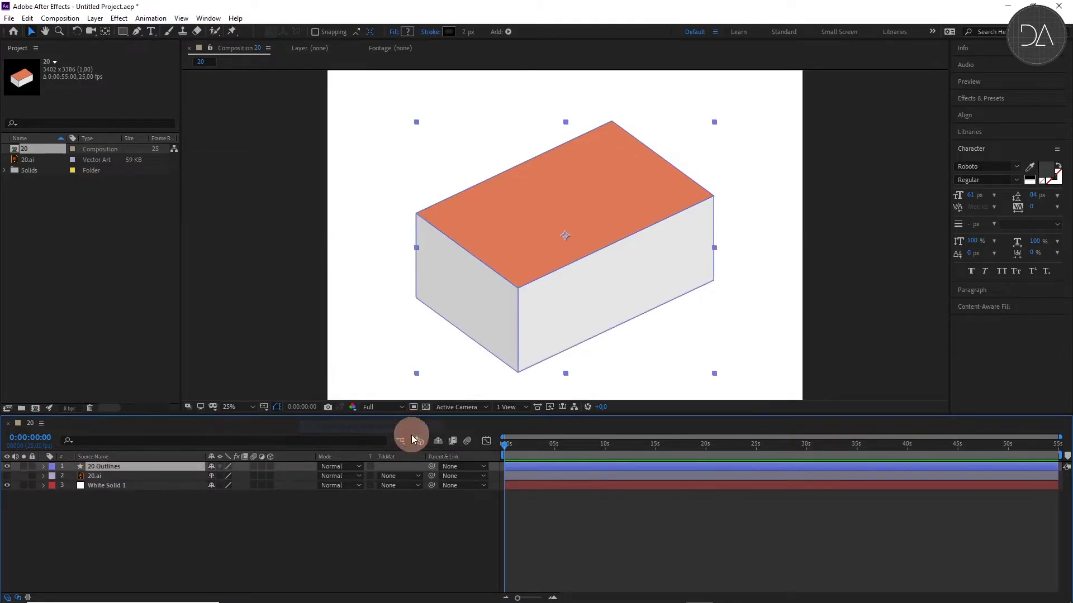
key(Delete)
click(142, 467)
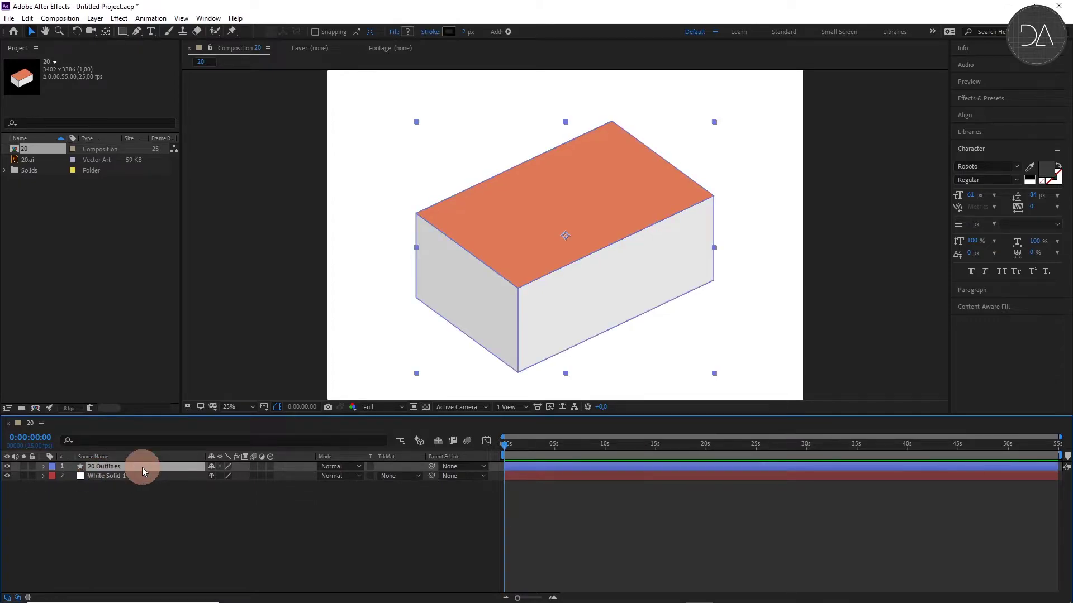
Step: Search the timeline for 'path' to reveal the three groups' Path properties
click(145, 441)
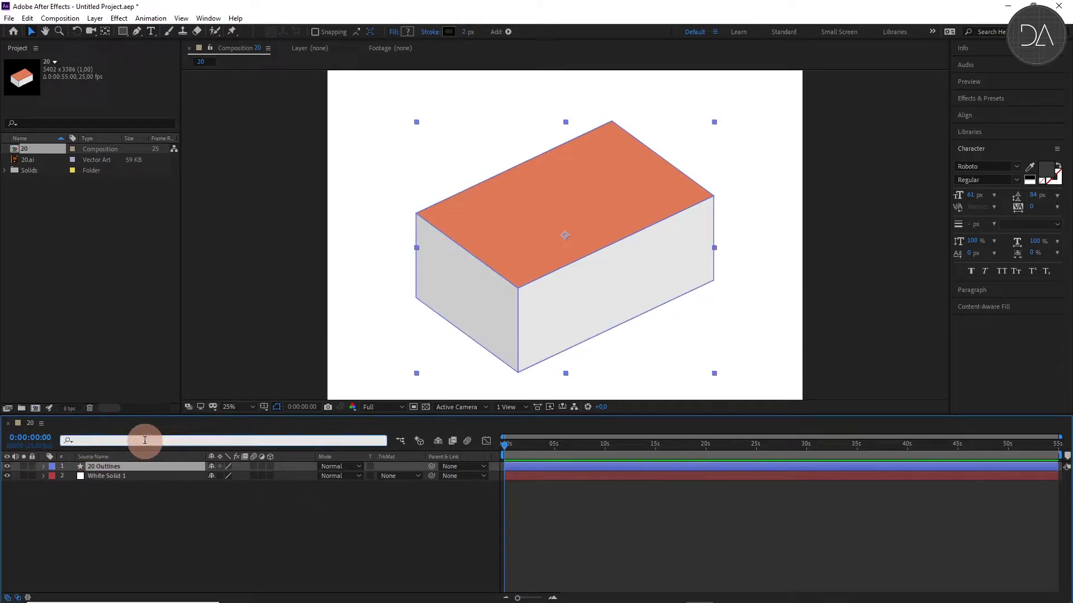
text(path)
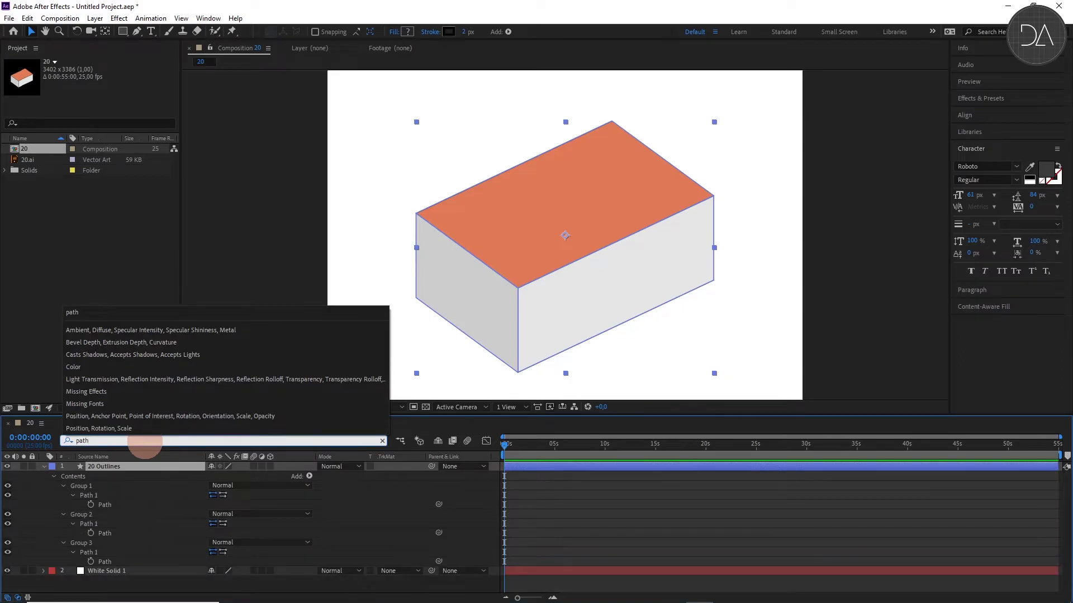
click(176, 528)
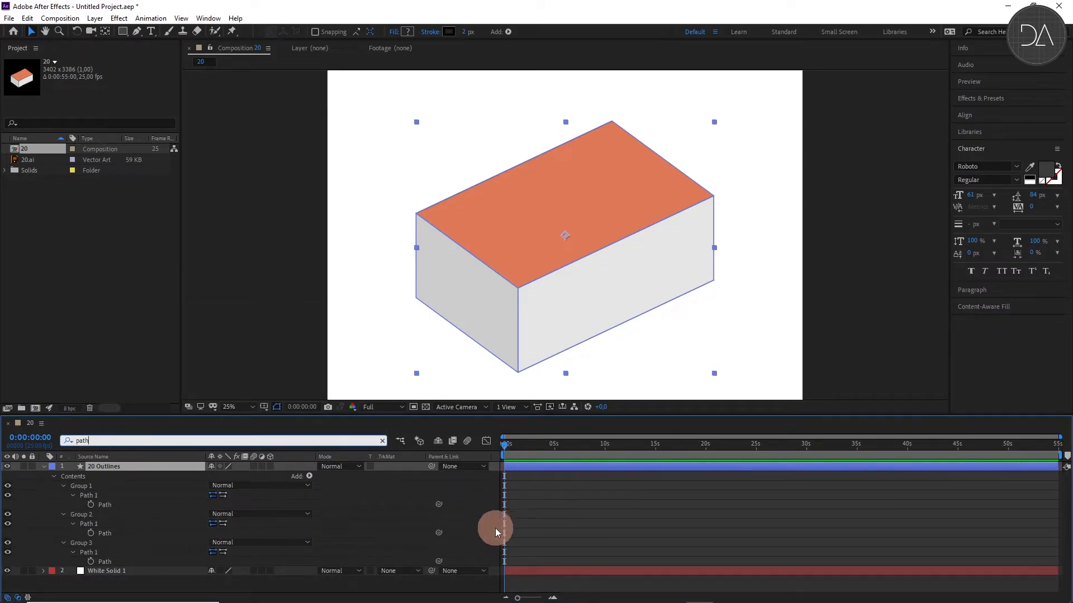
Step: Start Path keyframes at 0:00 for Groups 1, 2 and 3
click(91, 504)
click(91, 533)
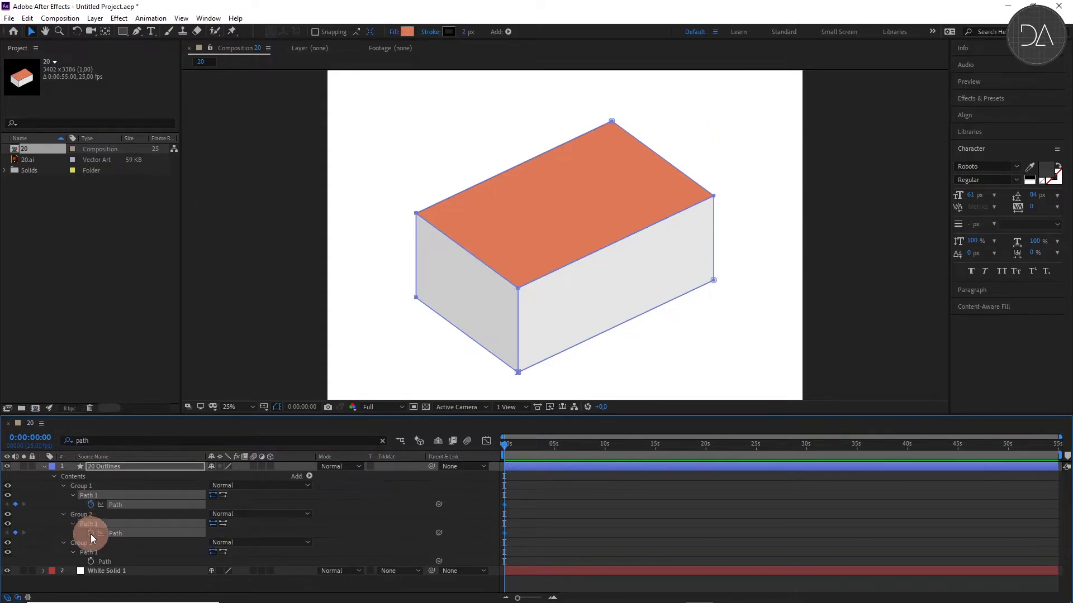
click(92, 561)
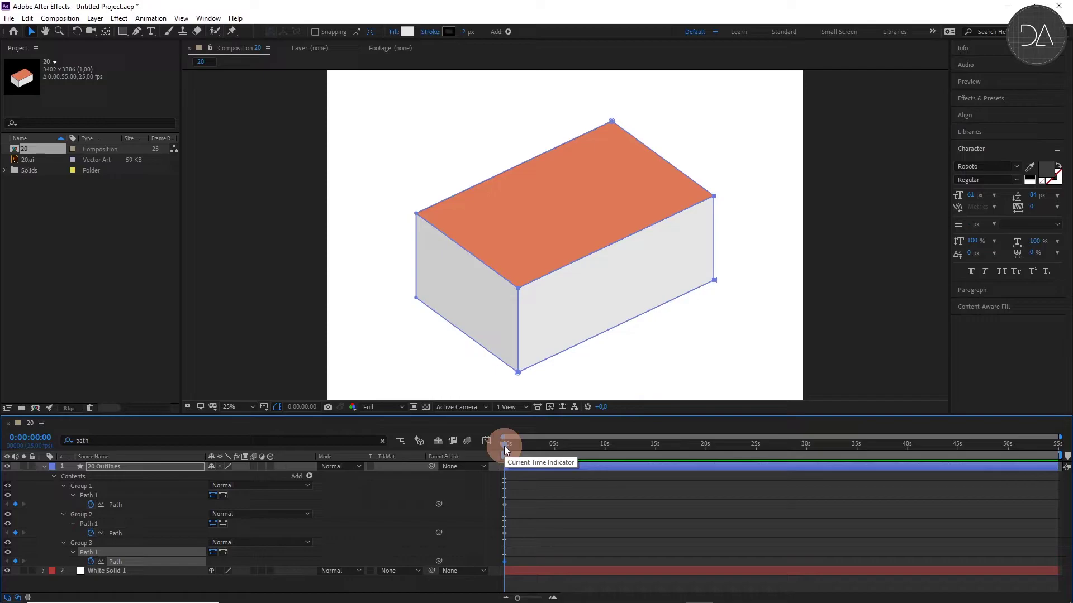
Step: Add Path keyframes for all three groups at 1:08
drag(504, 446, 522, 446)
key(equal)
key(equal)
click(557, 444)
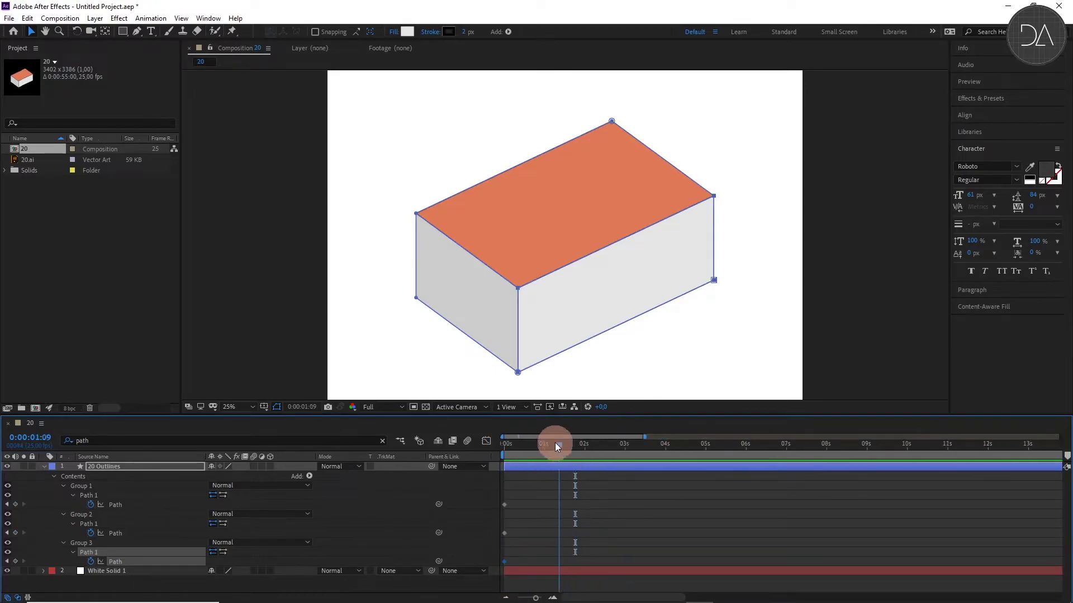
click(15, 561)
click(16, 531)
click(15, 505)
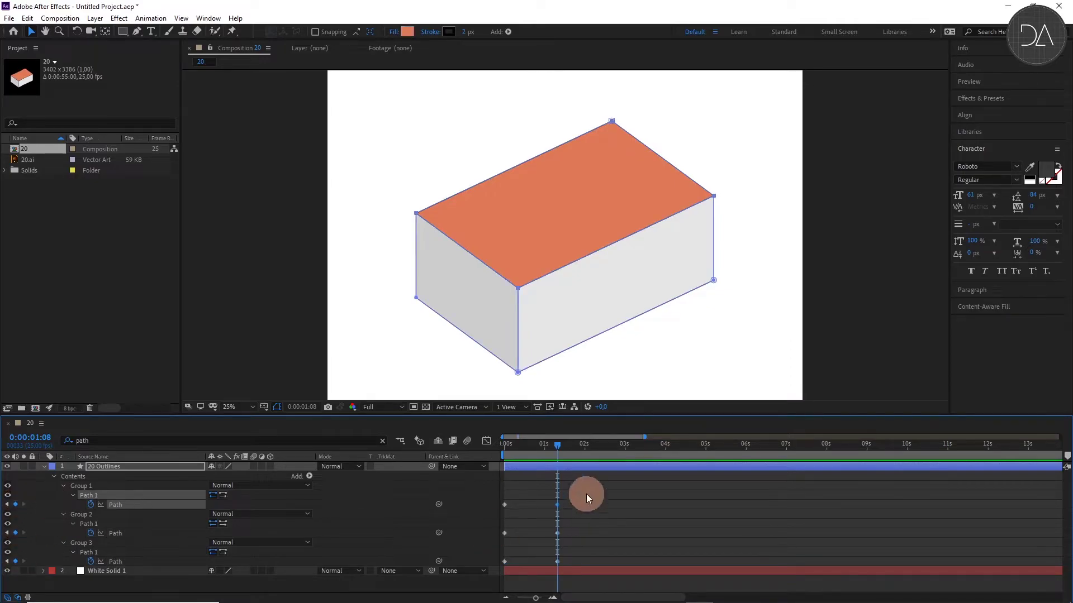
Step: Add Path keyframes for all three groups at 2:13
drag(583, 445, 605, 444)
click(15, 505)
click(16, 533)
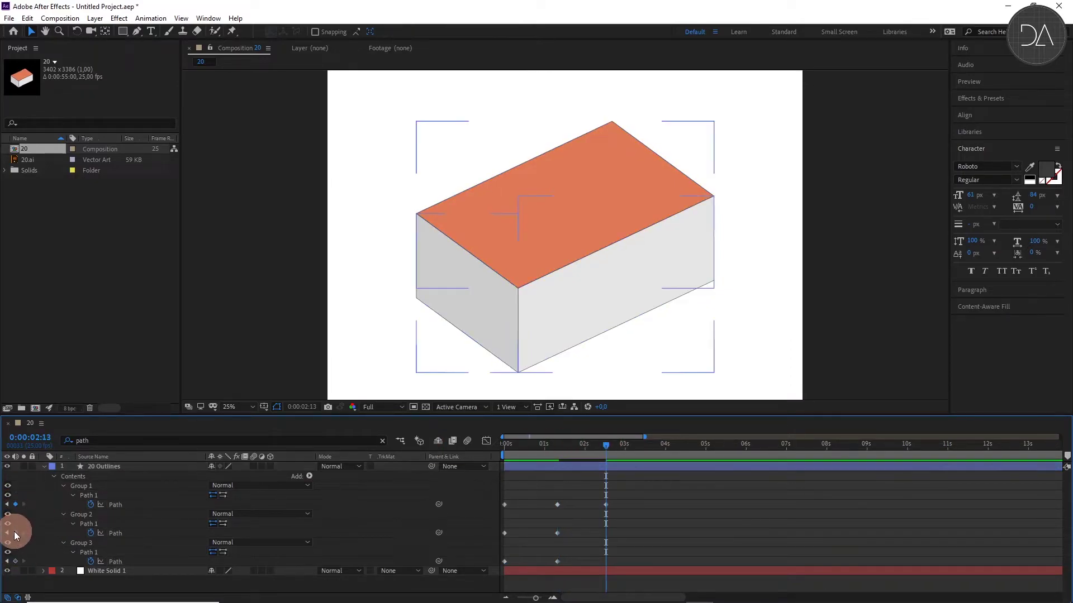
click(15, 561)
click(636, 514)
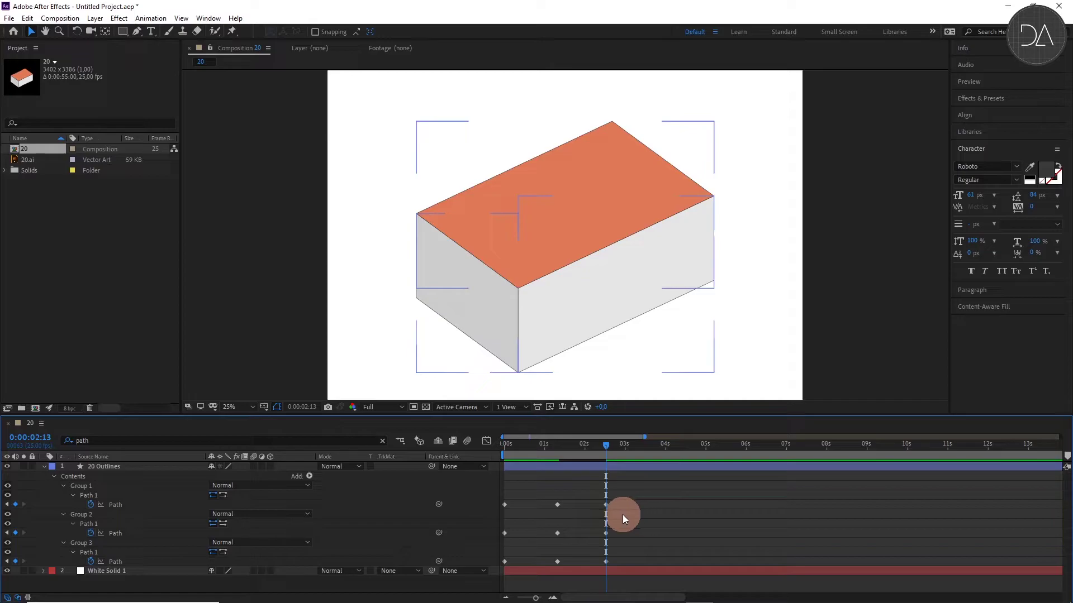
Step: At 0:00, select the first Path keyframes and drag the box's vertices into a flat orange plane
drag(603, 447, 504, 451)
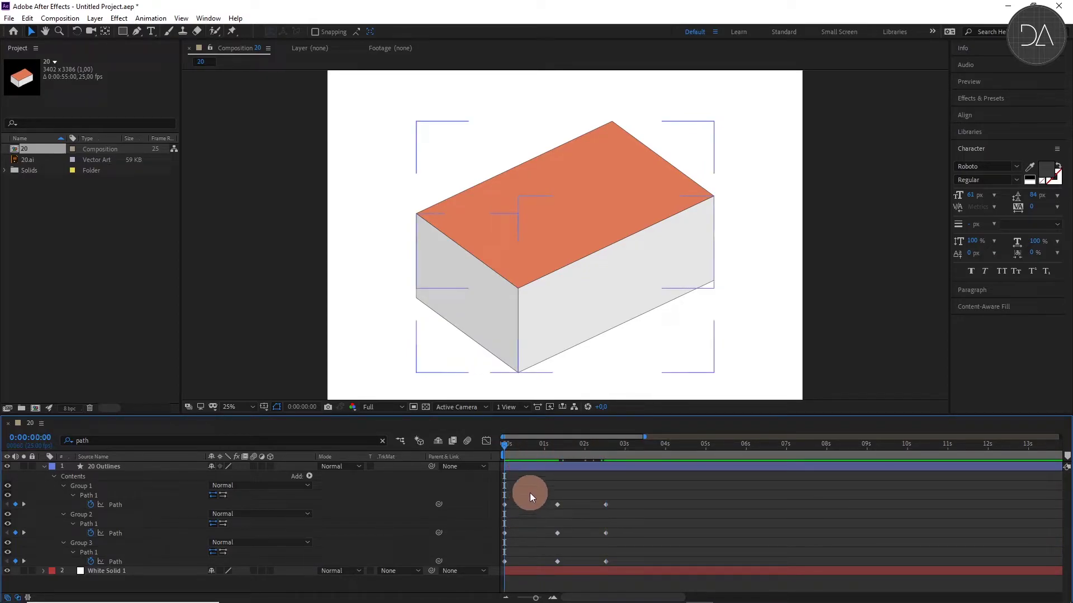
drag(530, 493, 493, 562)
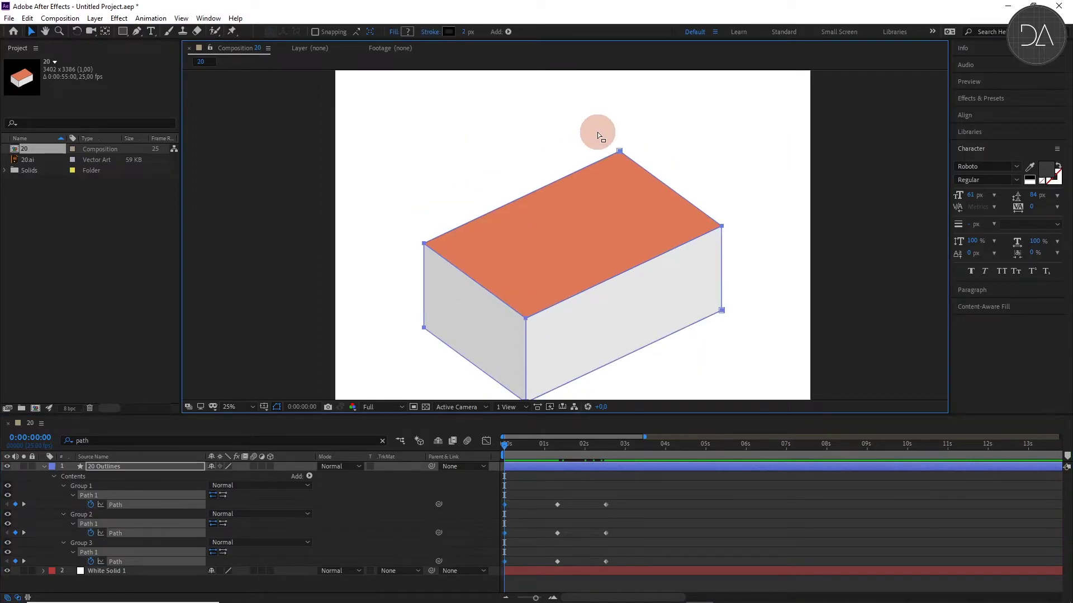
click(544, 268)
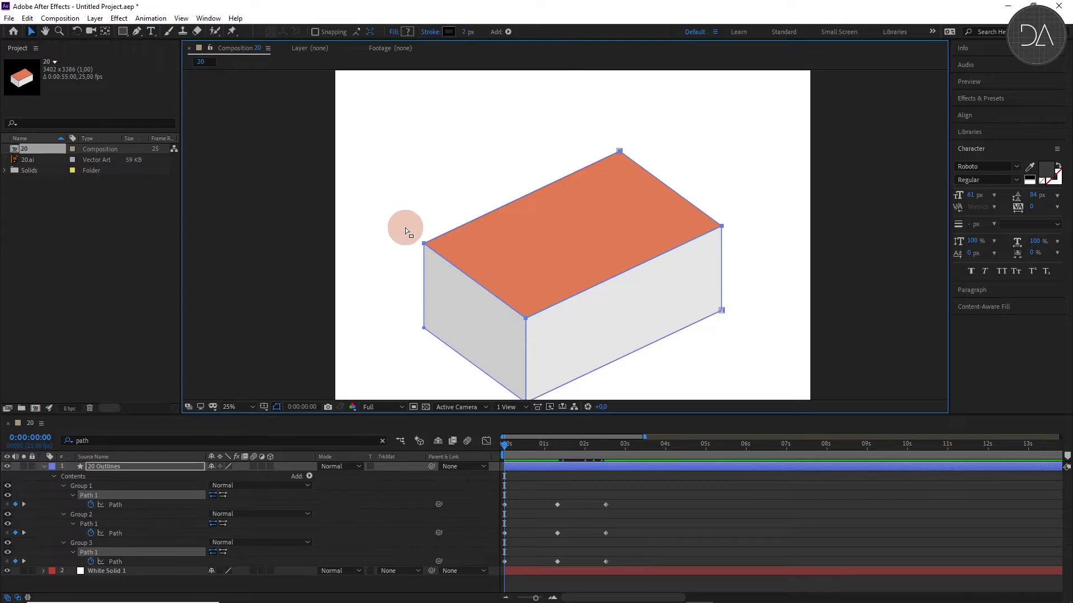
drag(392, 211, 504, 286)
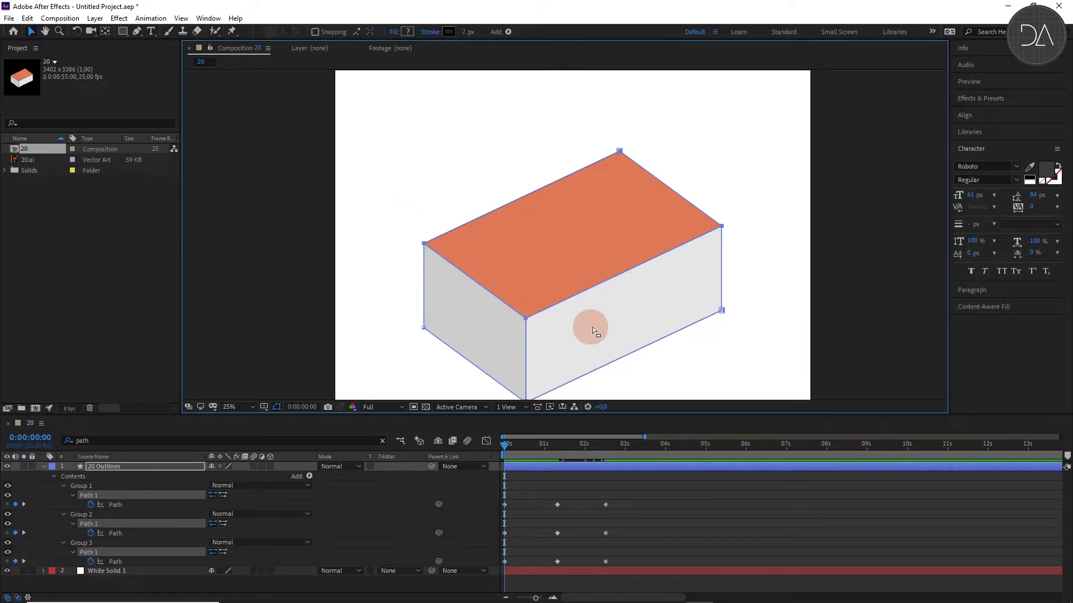
drag(530, 329, 544, 290)
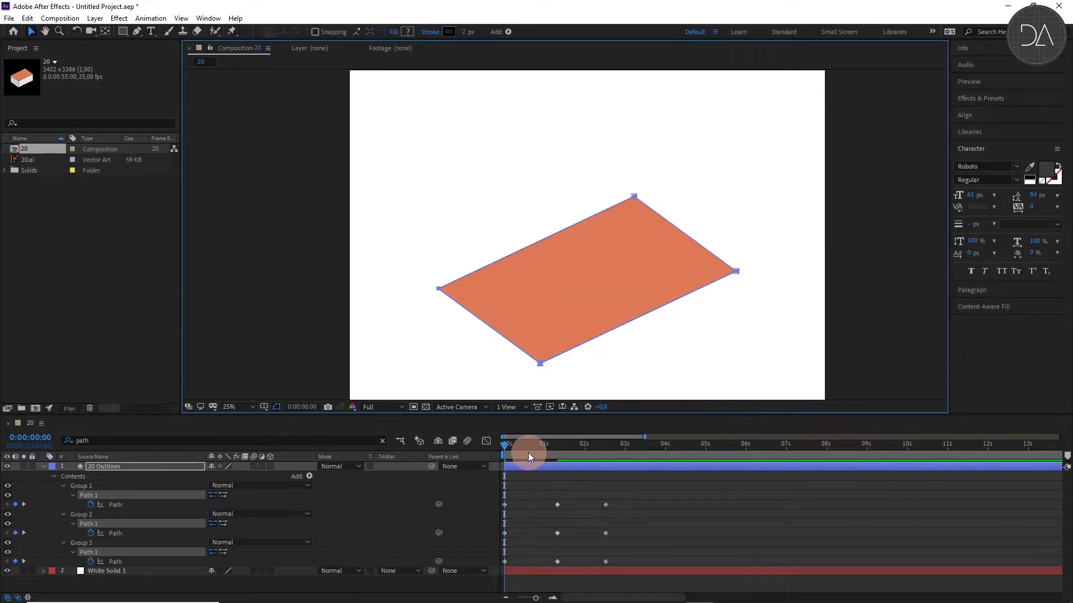
Step: At 2:13, select the Path keyframes and raise the box's top and right corners about 80 px
click(507, 447)
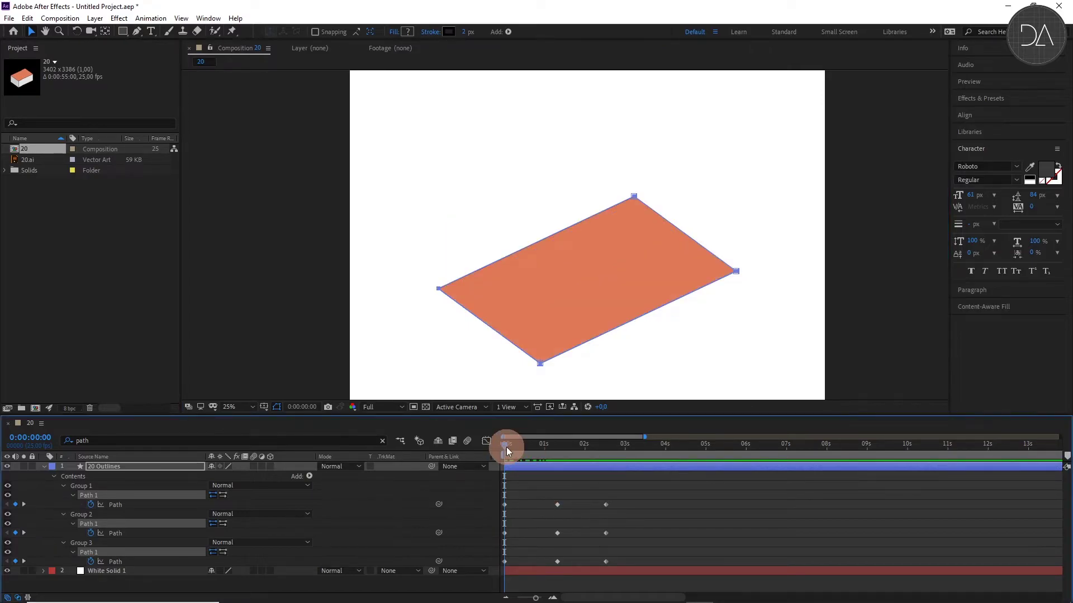
drag(506, 447, 600, 454)
drag(636, 491, 589, 586)
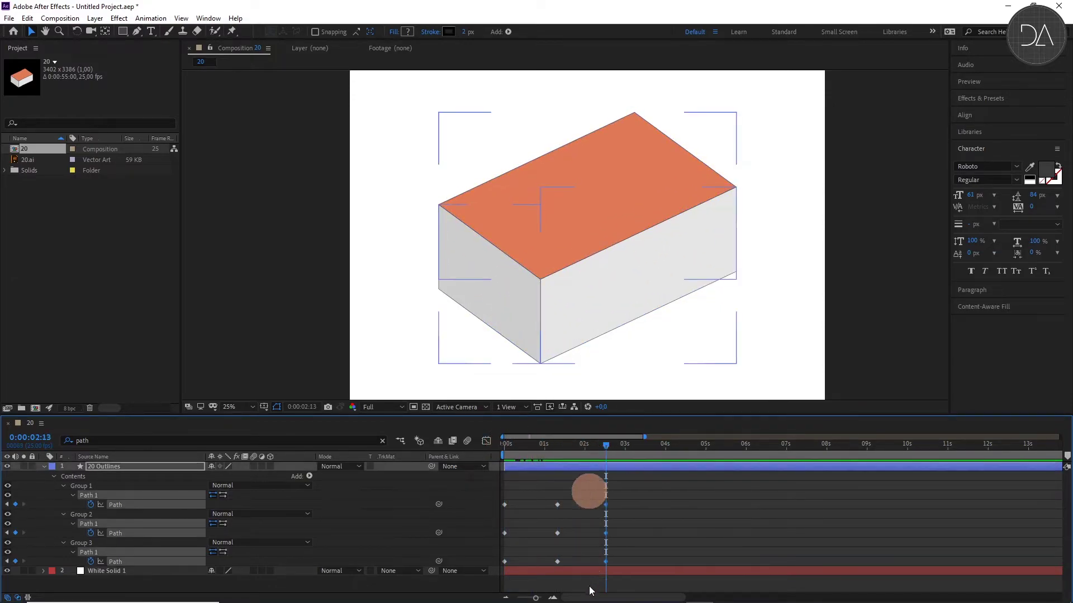
click(635, 113)
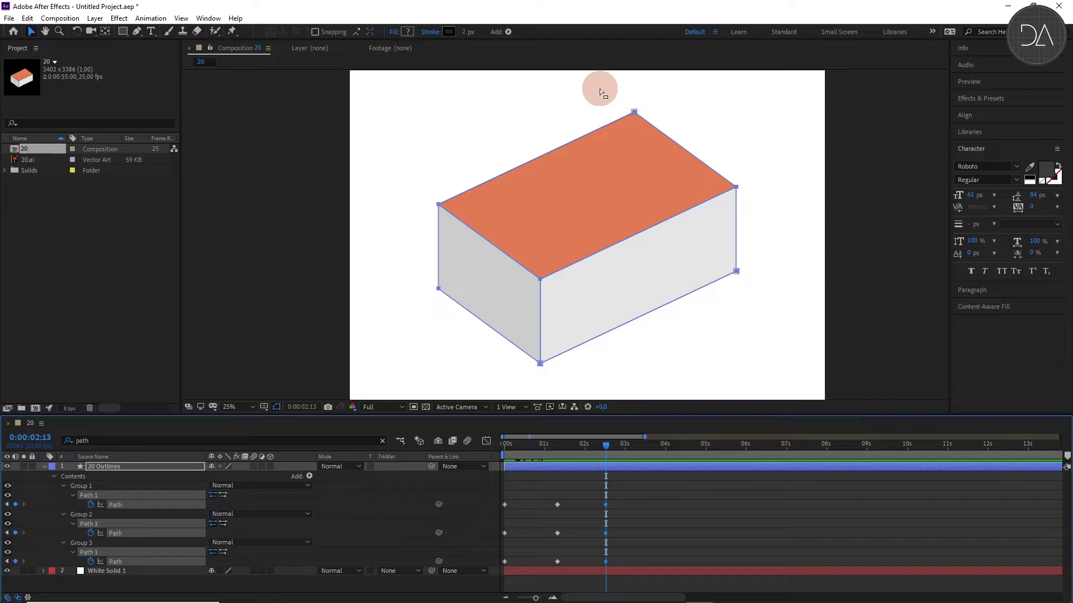
drag(600, 91, 761, 212)
click(737, 191)
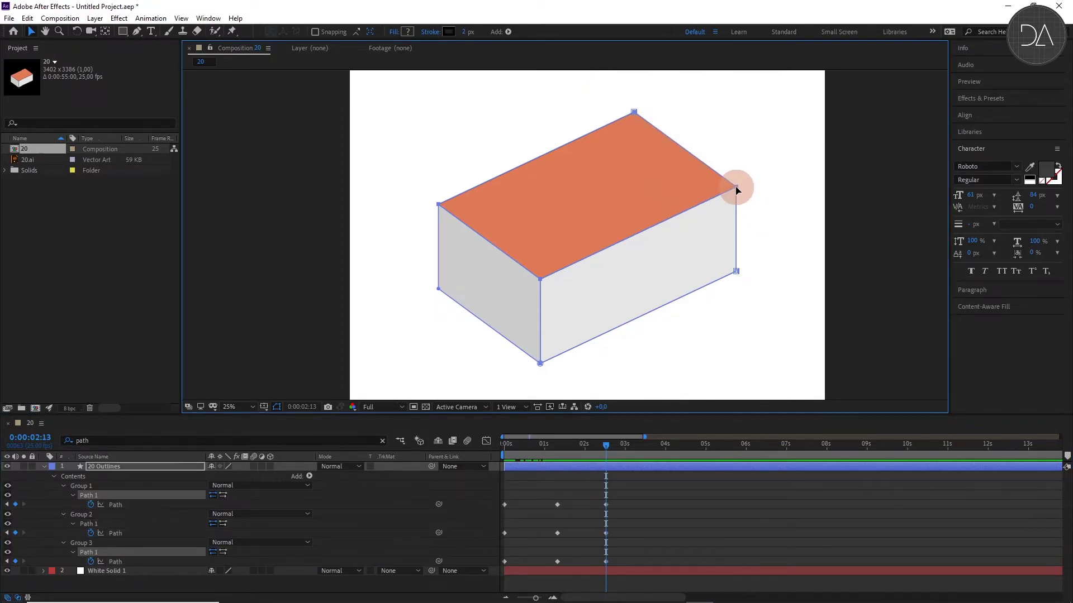
drag(737, 190, 745, 147)
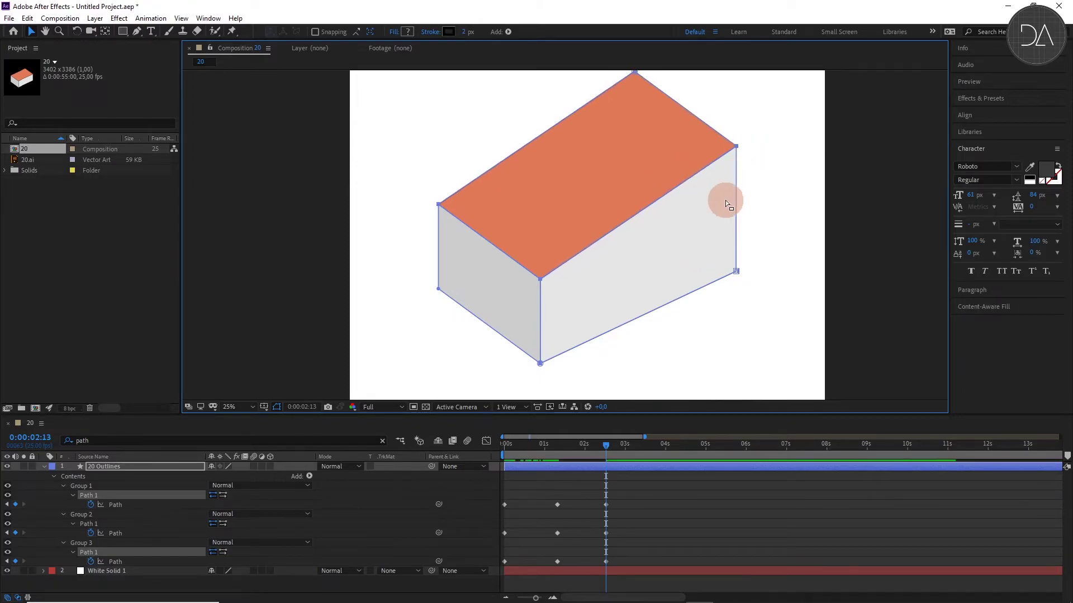
Step: Preview the animation from the start with the whole composition in view
key(Home)
key(comma)
click(588, 487)
key(space)
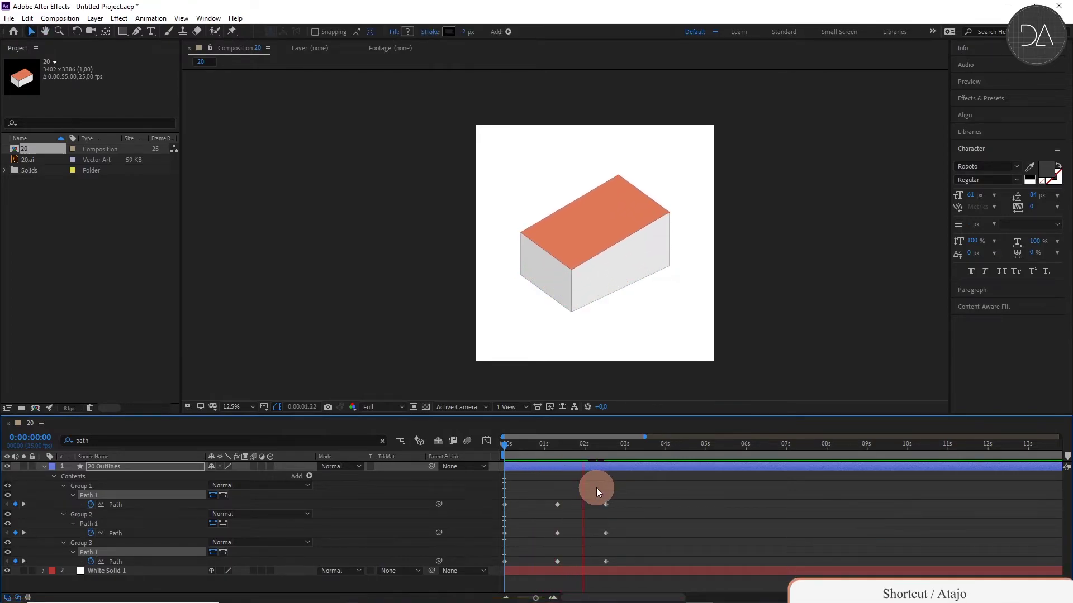
key(space)
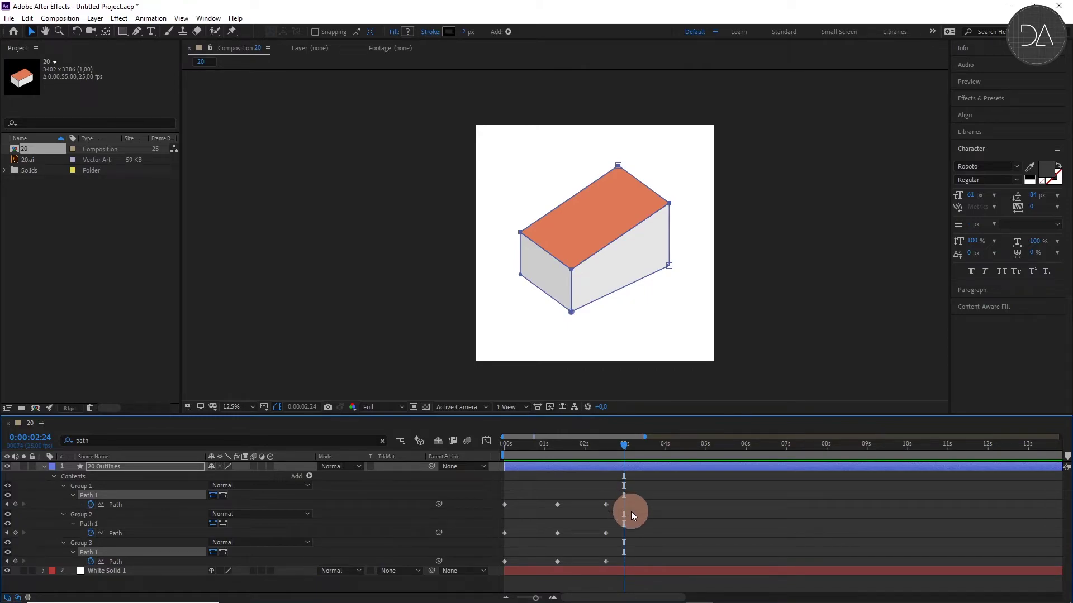
Step: Apply Easy Ease to all nine Path keyframes and show their speed graph
drag(666, 475, 504, 570)
key(F9)
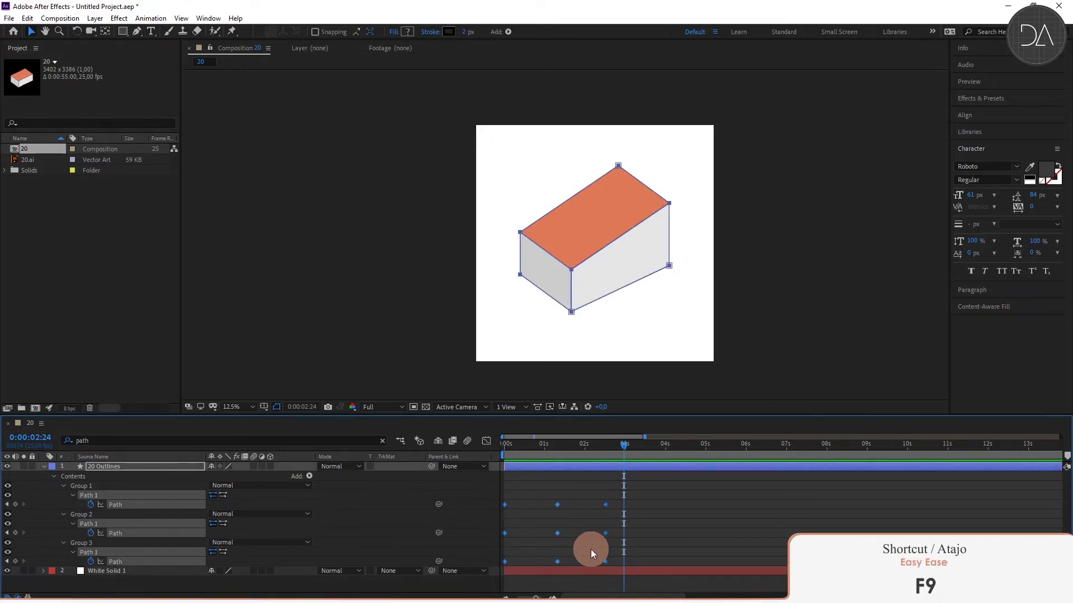
right_click(604, 505)
mouse_move(635, 499)
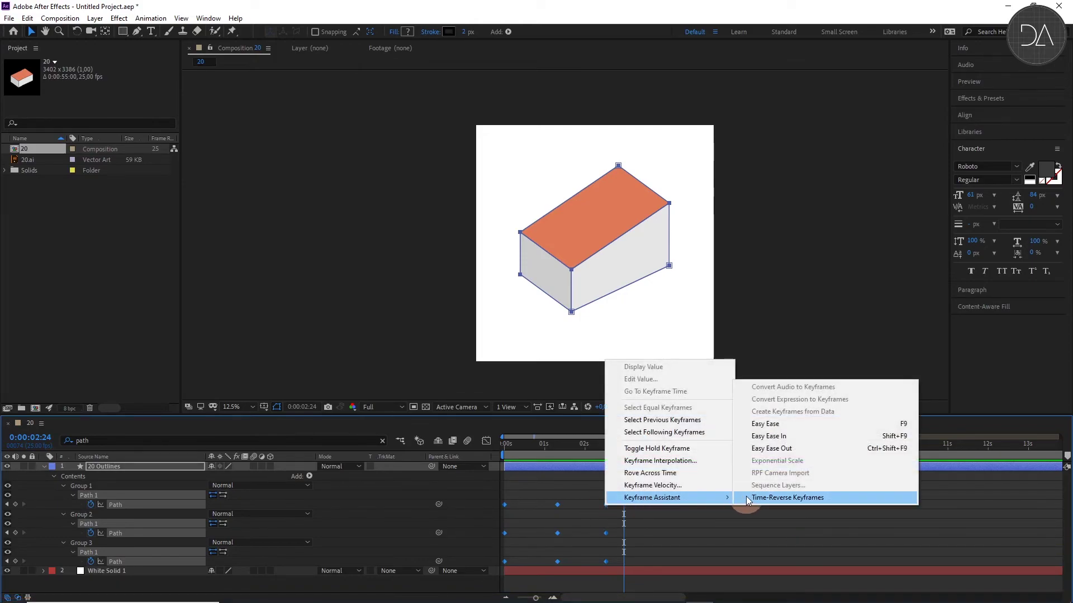
click(786, 426)
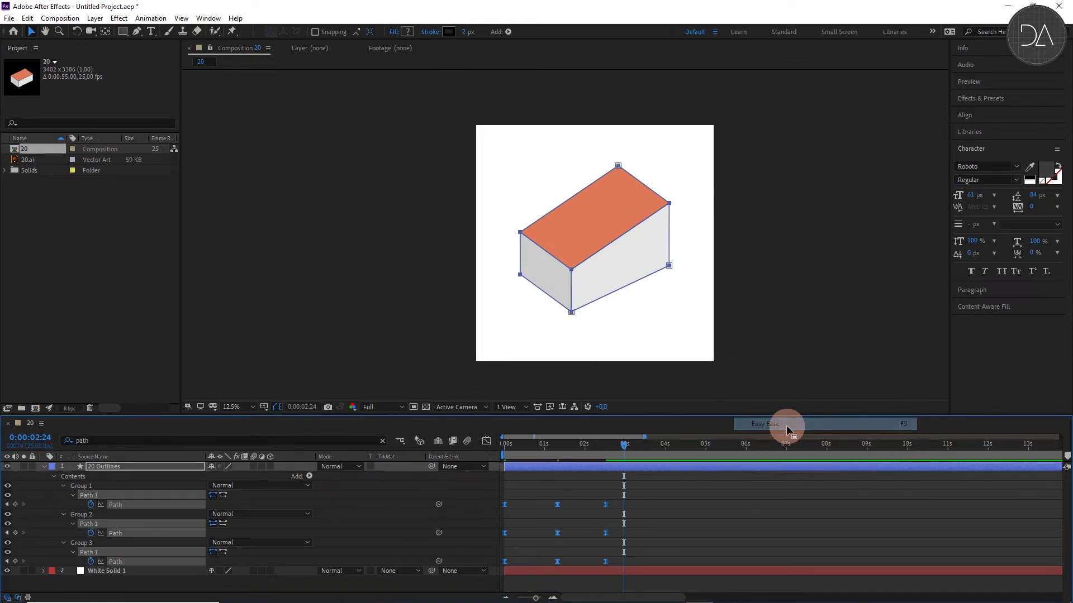
click(486, 441)
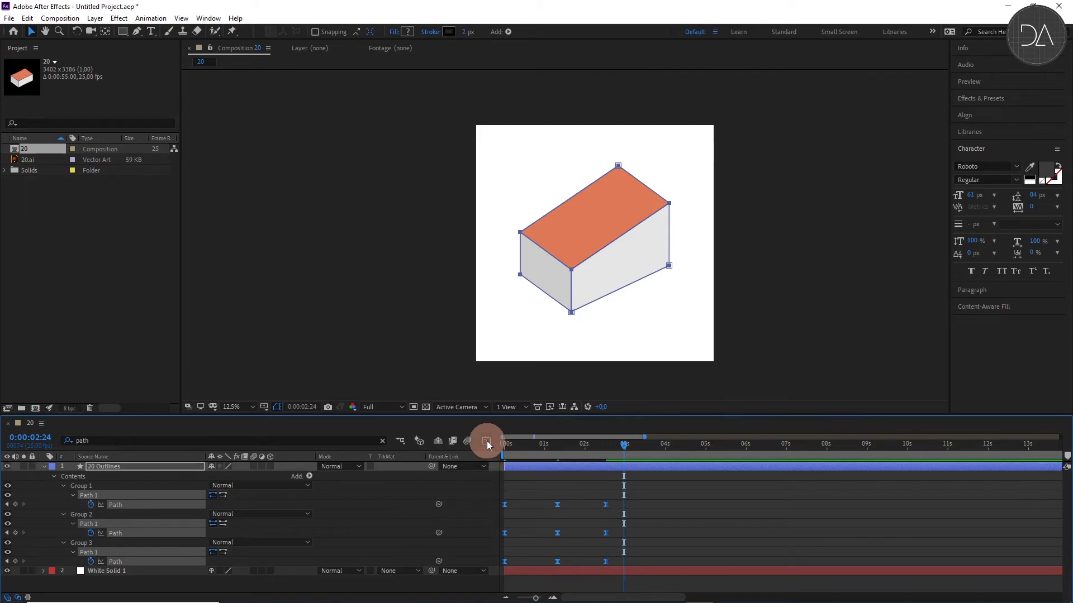
Step: Stretch all keyframes' influence into steep speed peaks, then return to the keyframe view
drag(663, 521, 495, 576)
drag(596, 563, 580, 567)
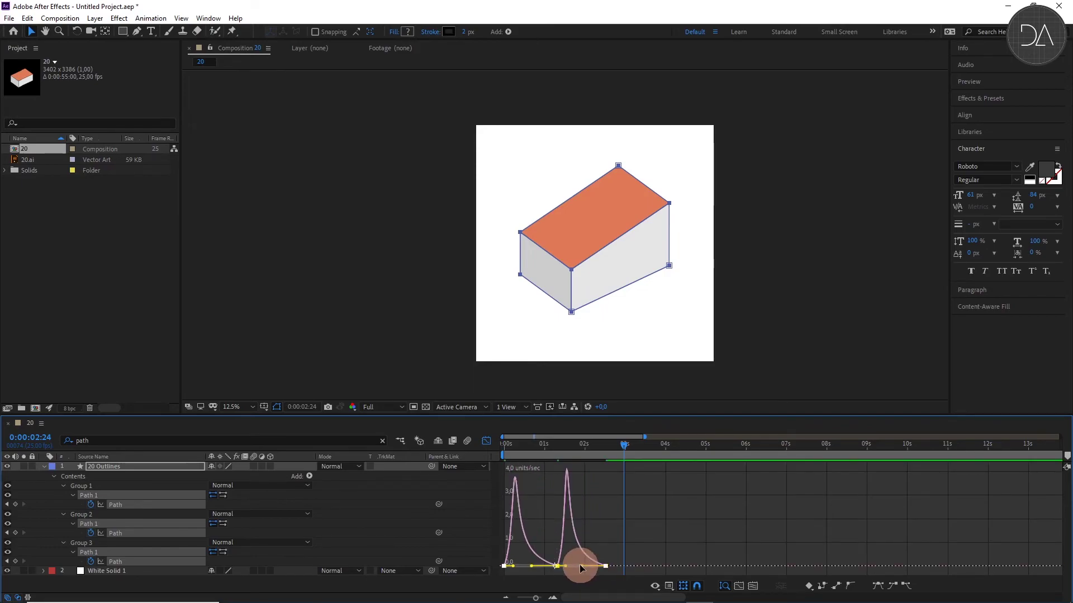
key(shift+F3)
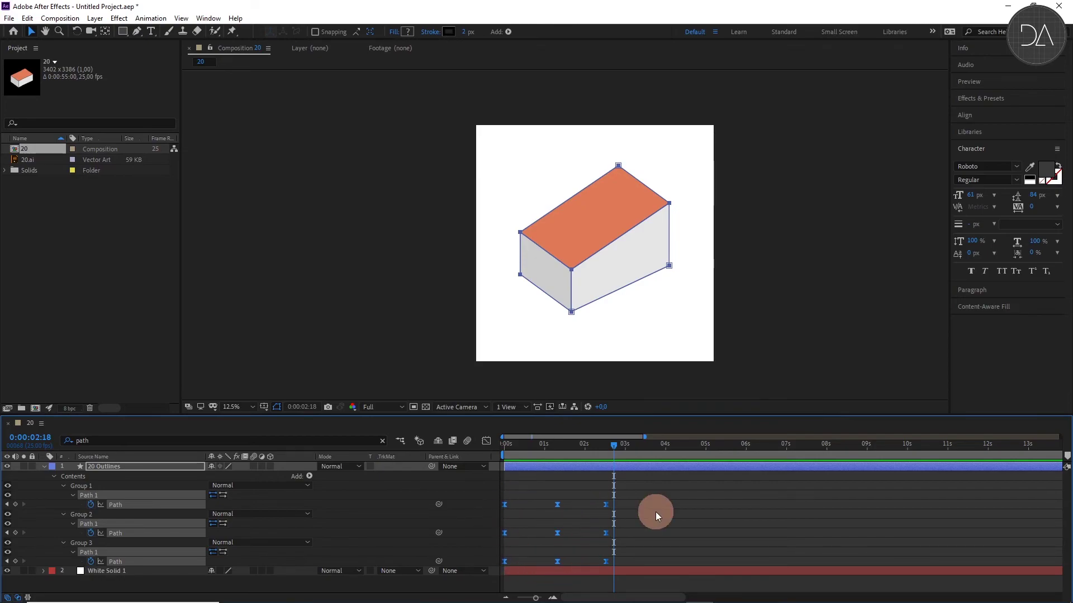
Step: Compress the box's path keyframes to about 0:18 and 1:10, previewing the faster flatten-and-rise
alt+drag(608, 505, 581, 505)
key(Home)
key(space)
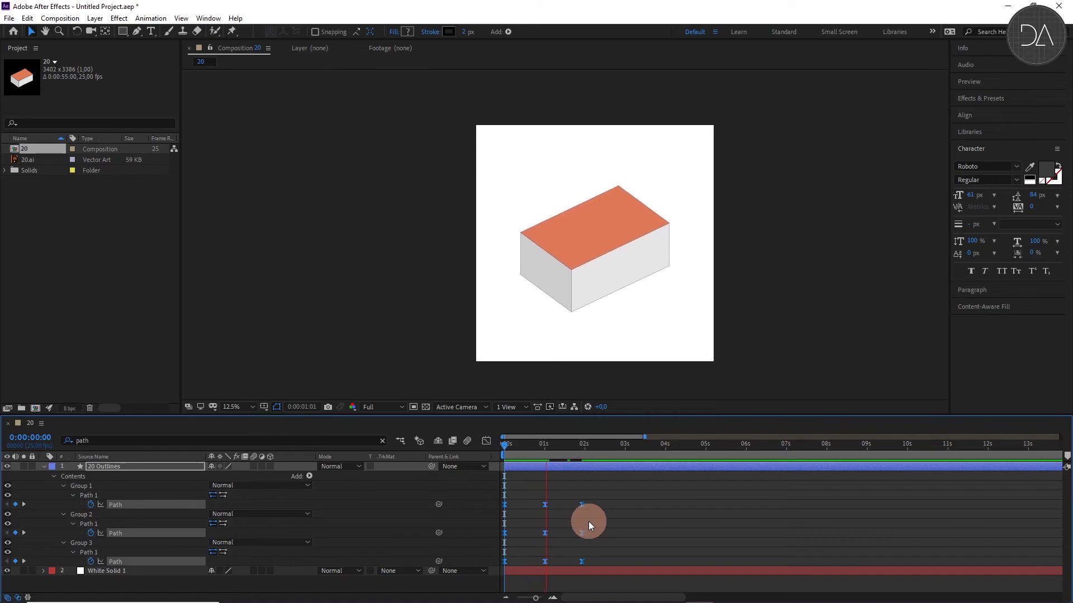
alt+drag(583, 506, 561, 506)
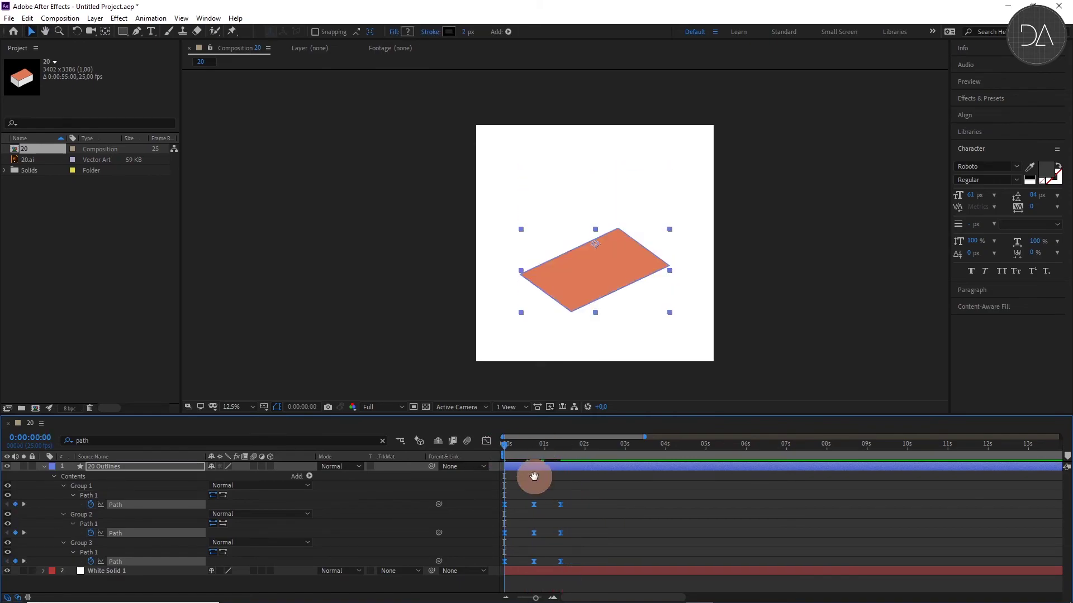
click(534, 476)
key(space)
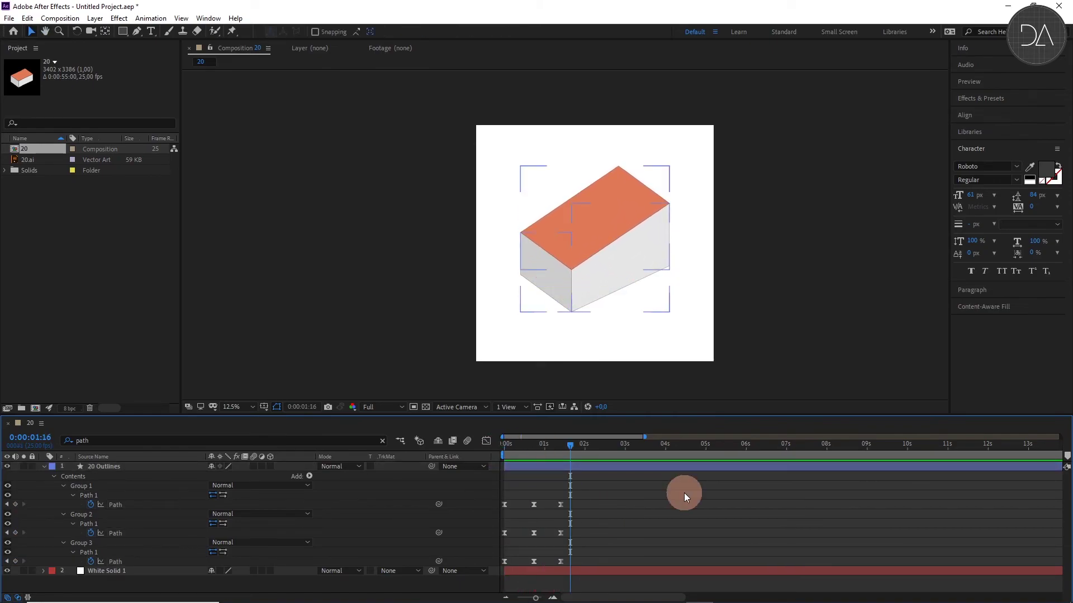